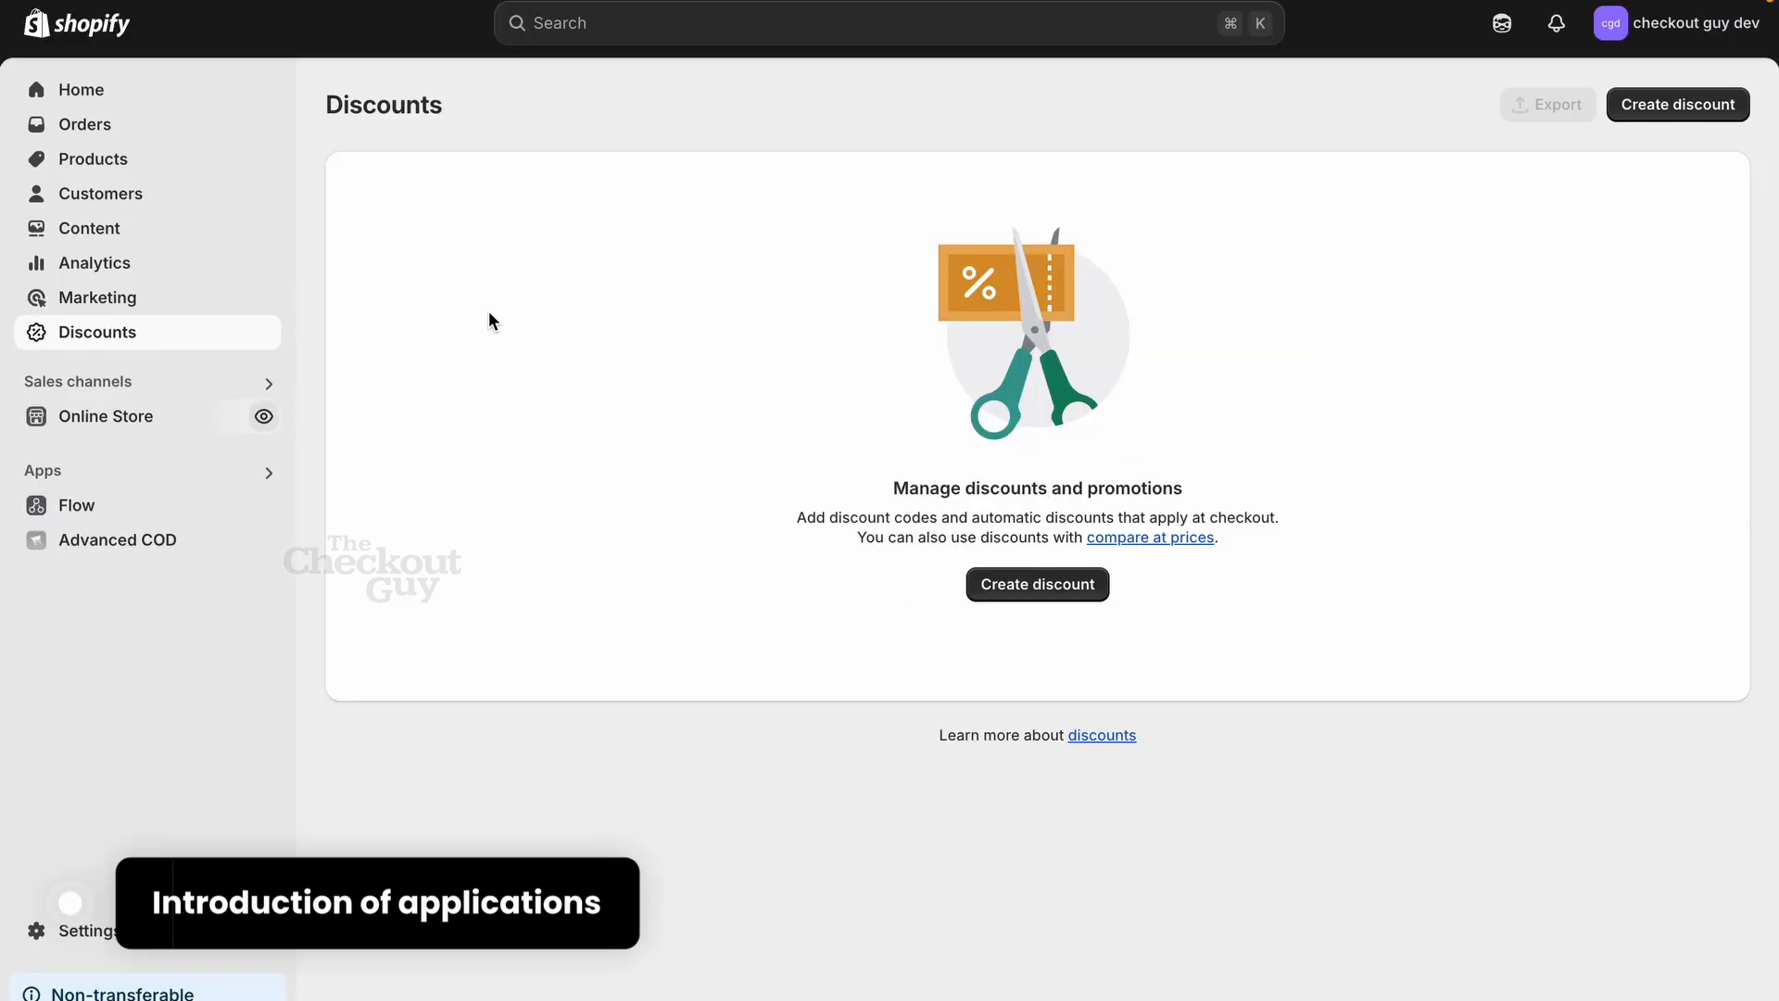
Create a new workflow in the Flow app that starts with the Order cancelled trigger.
{"action": "left_click", "coordinate": [143, 515]}
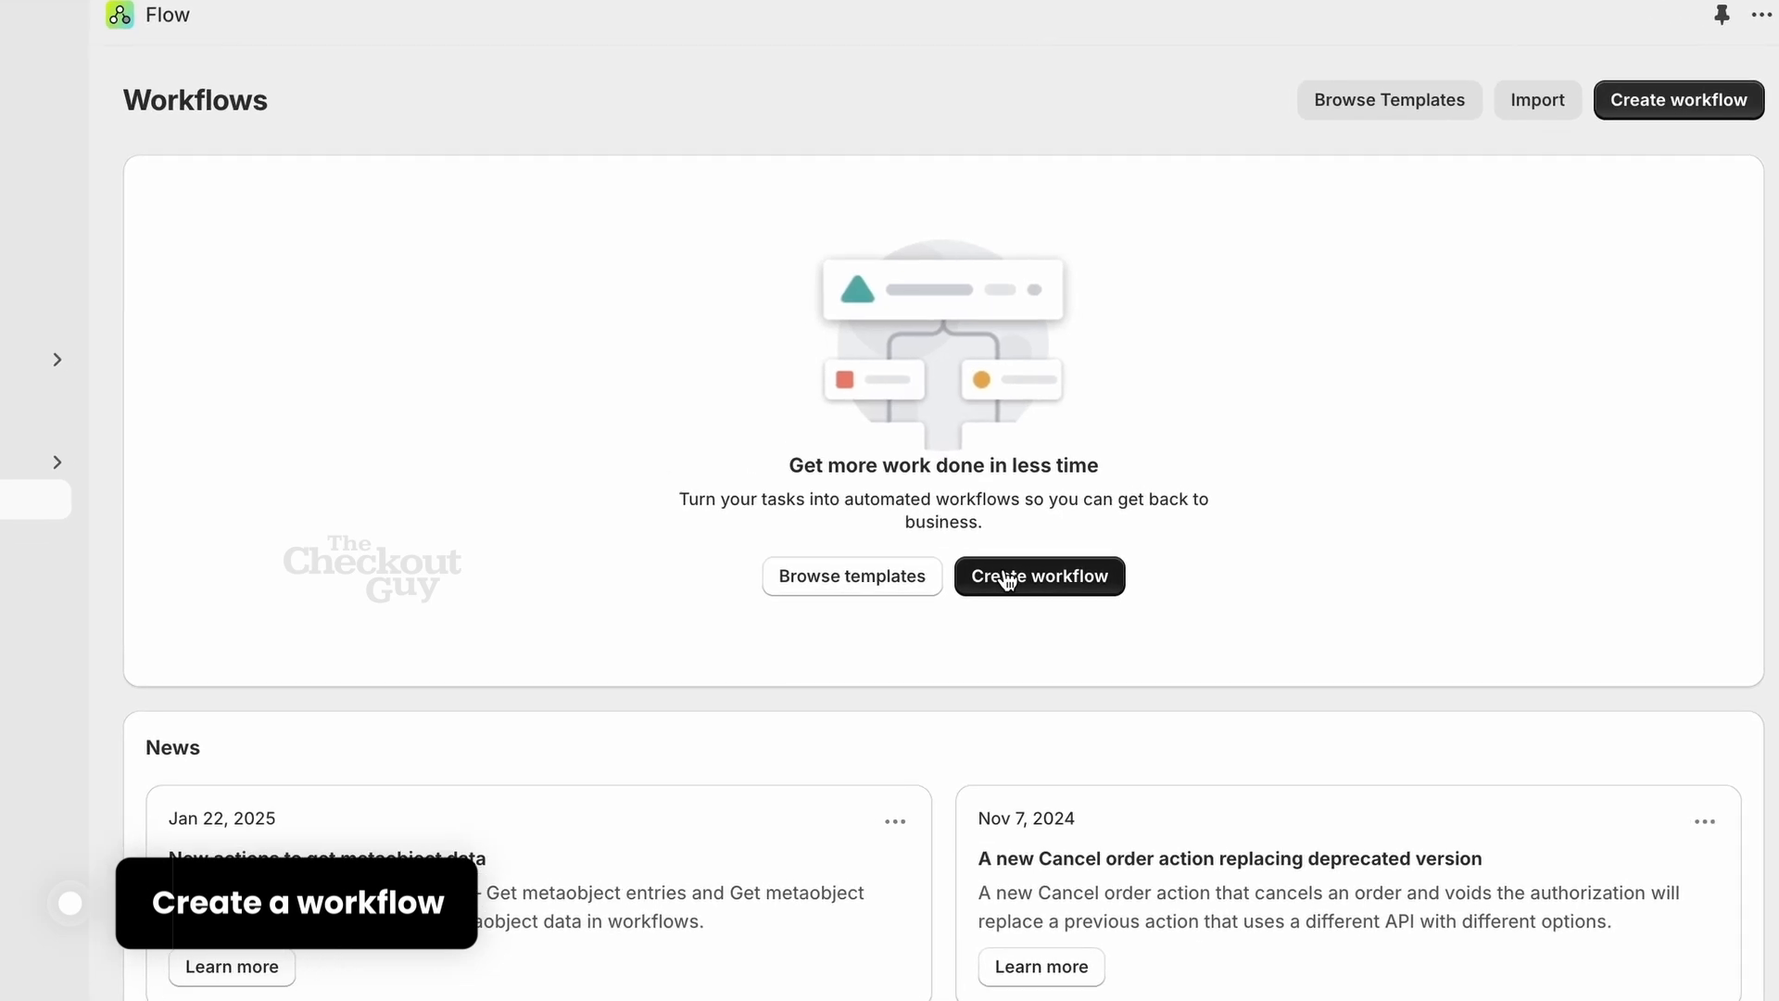
{"action": "left_click", "coordinate": [1009, 580]}
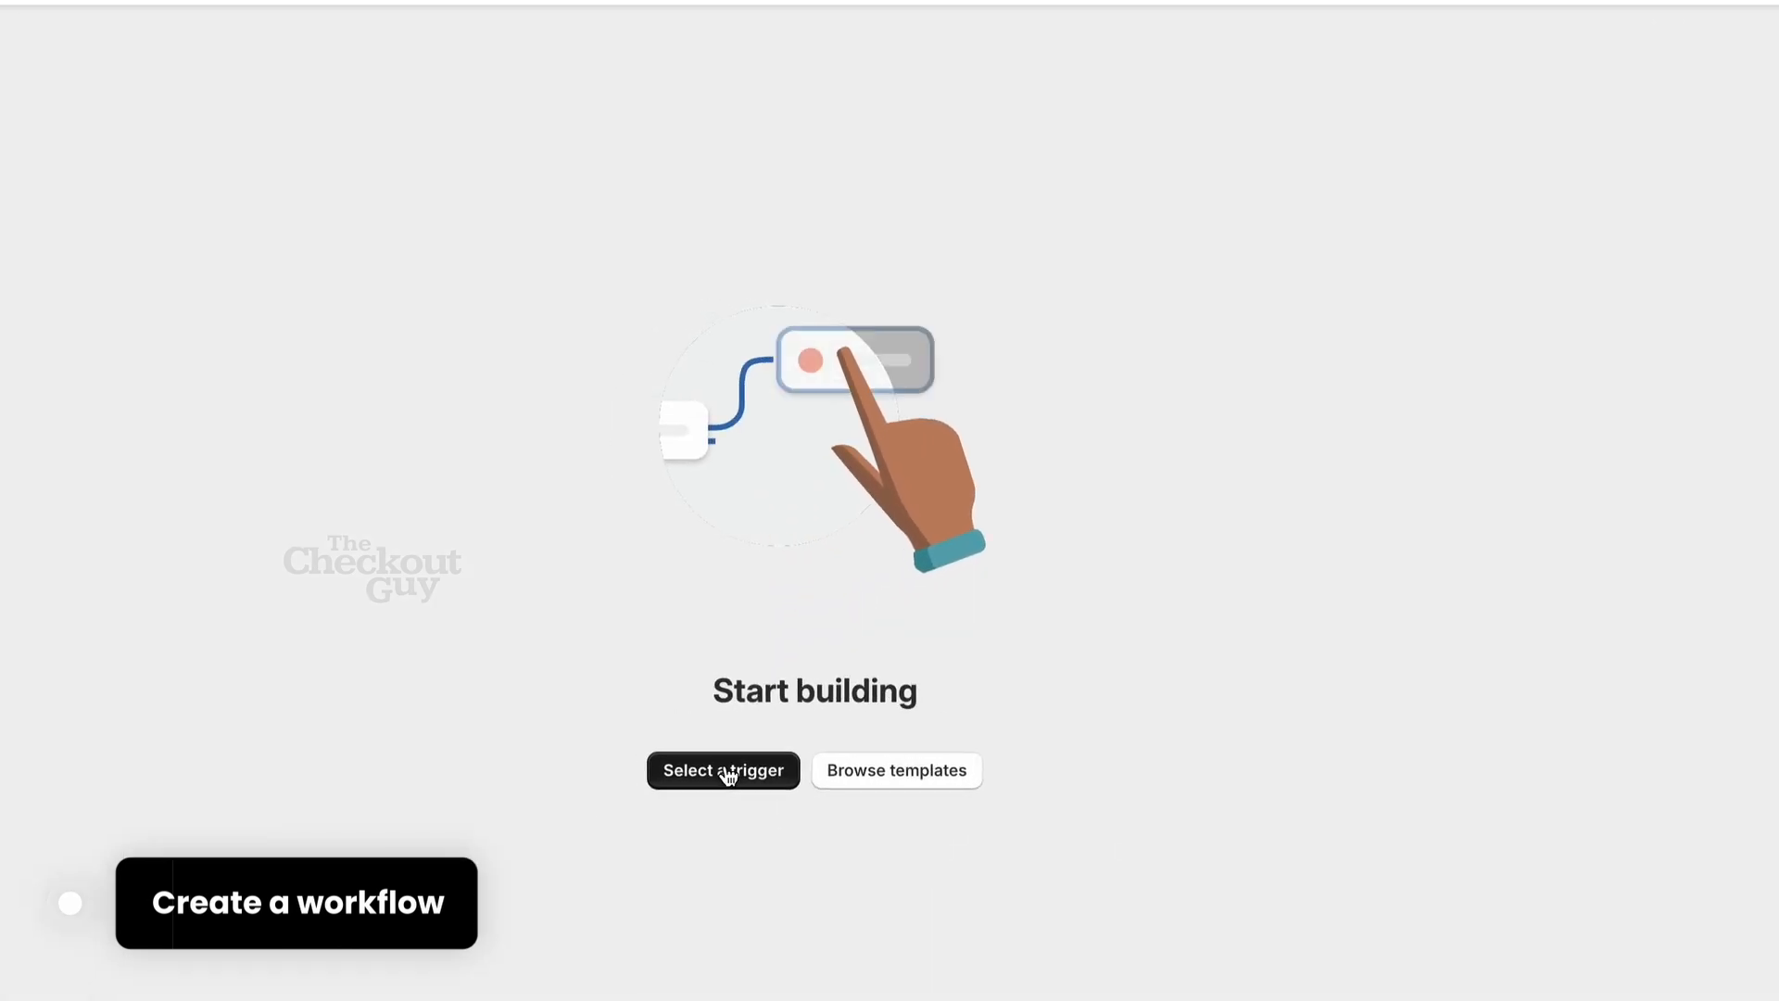
{"action": "left_click", "coordinate": [806, 751]}
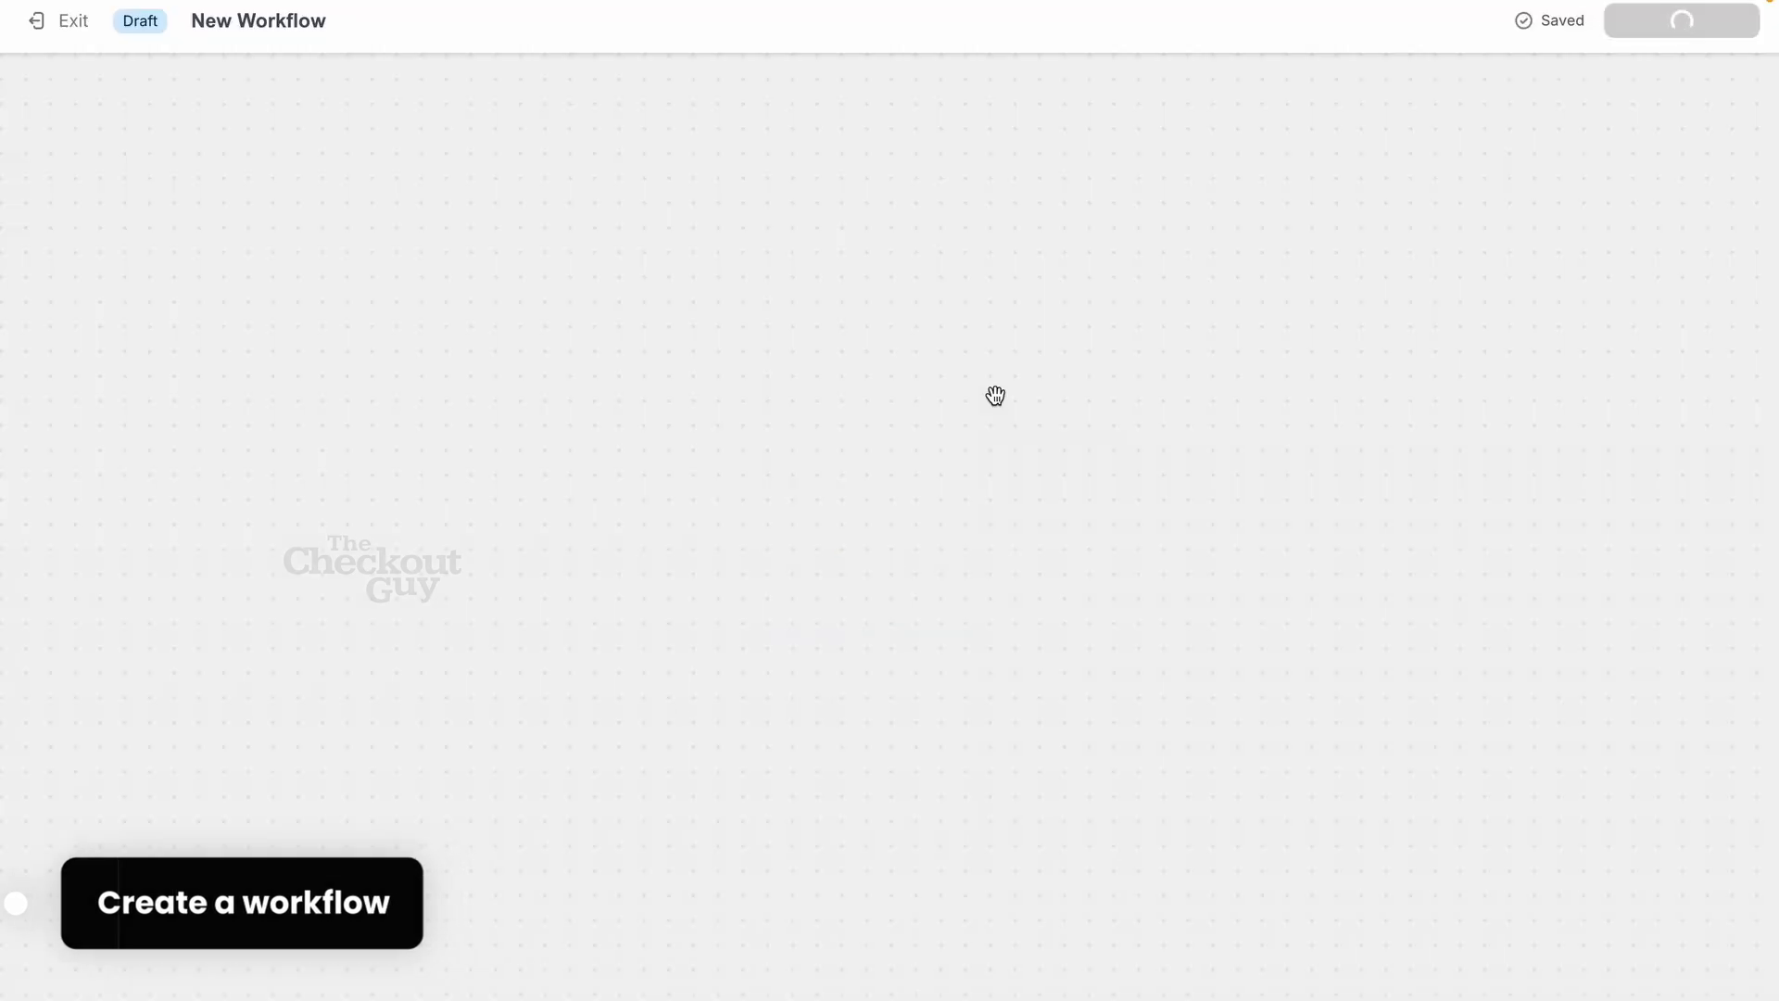
{"action": "type", "text": "order"}
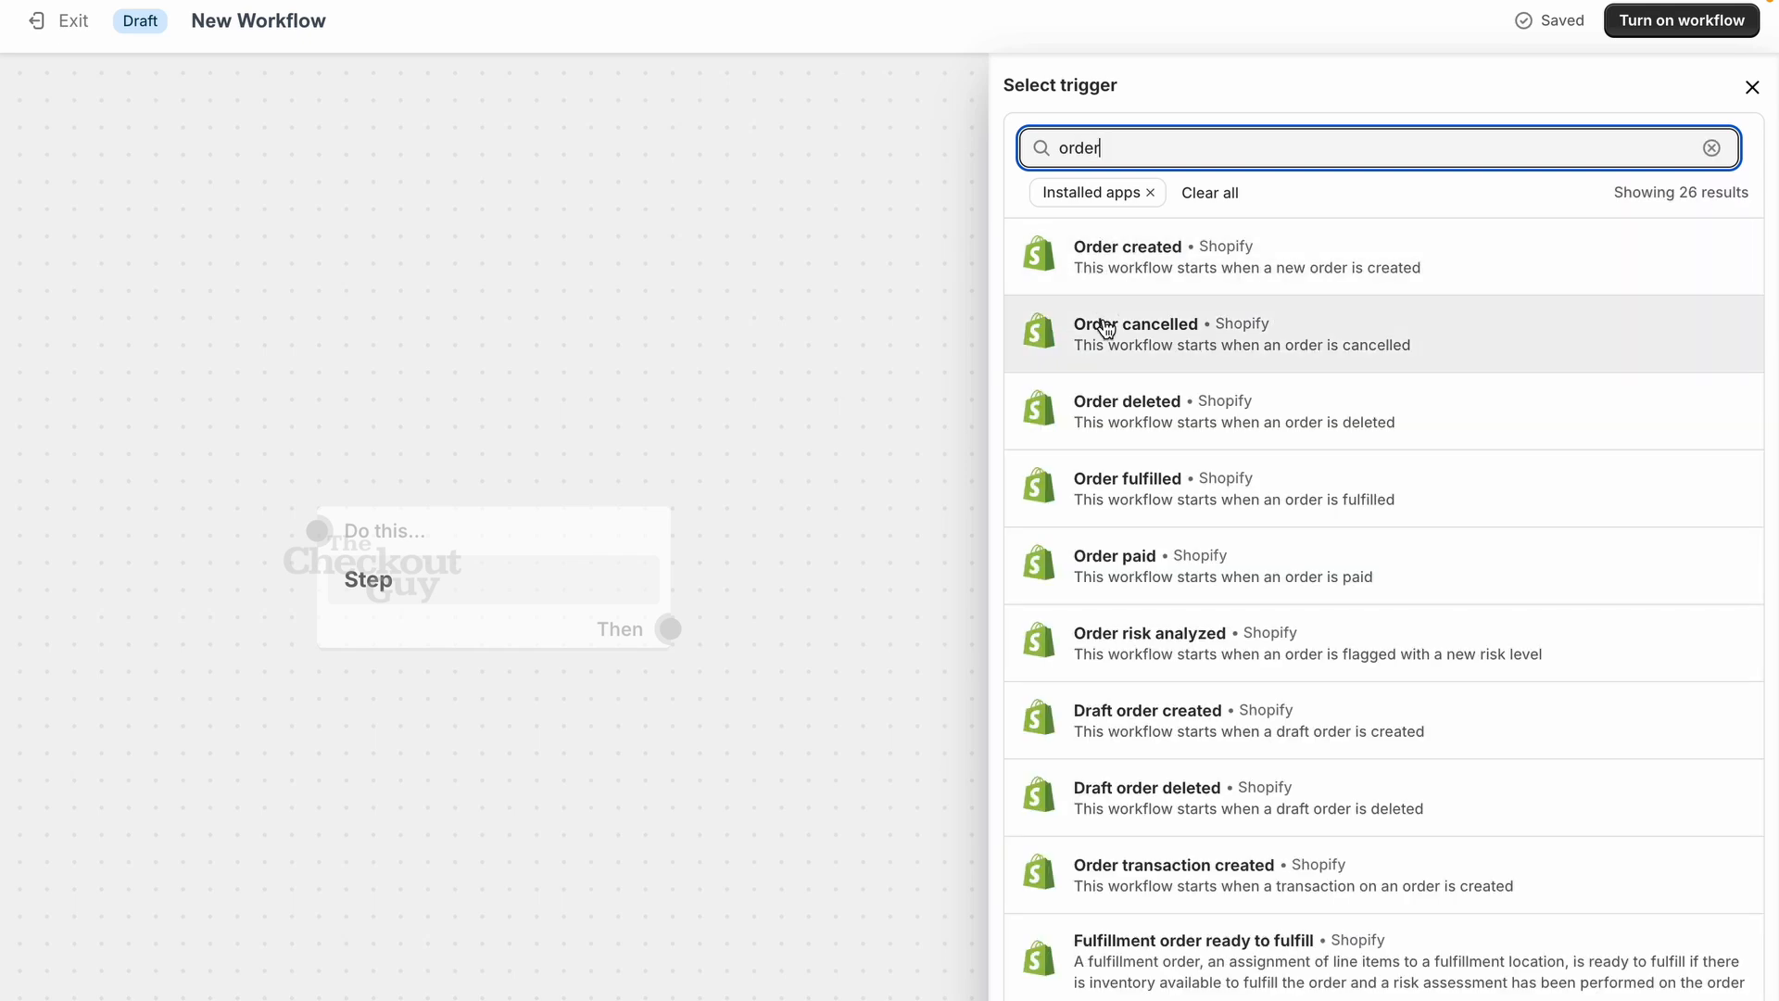
{"action": "left_click", "coordinate": [1107, 324]}
Add a condition after the Order cancelled trigger that checks the order's paymentGatewayNames variable.
{"action": "left_click", "coordinate": [673, 651]}
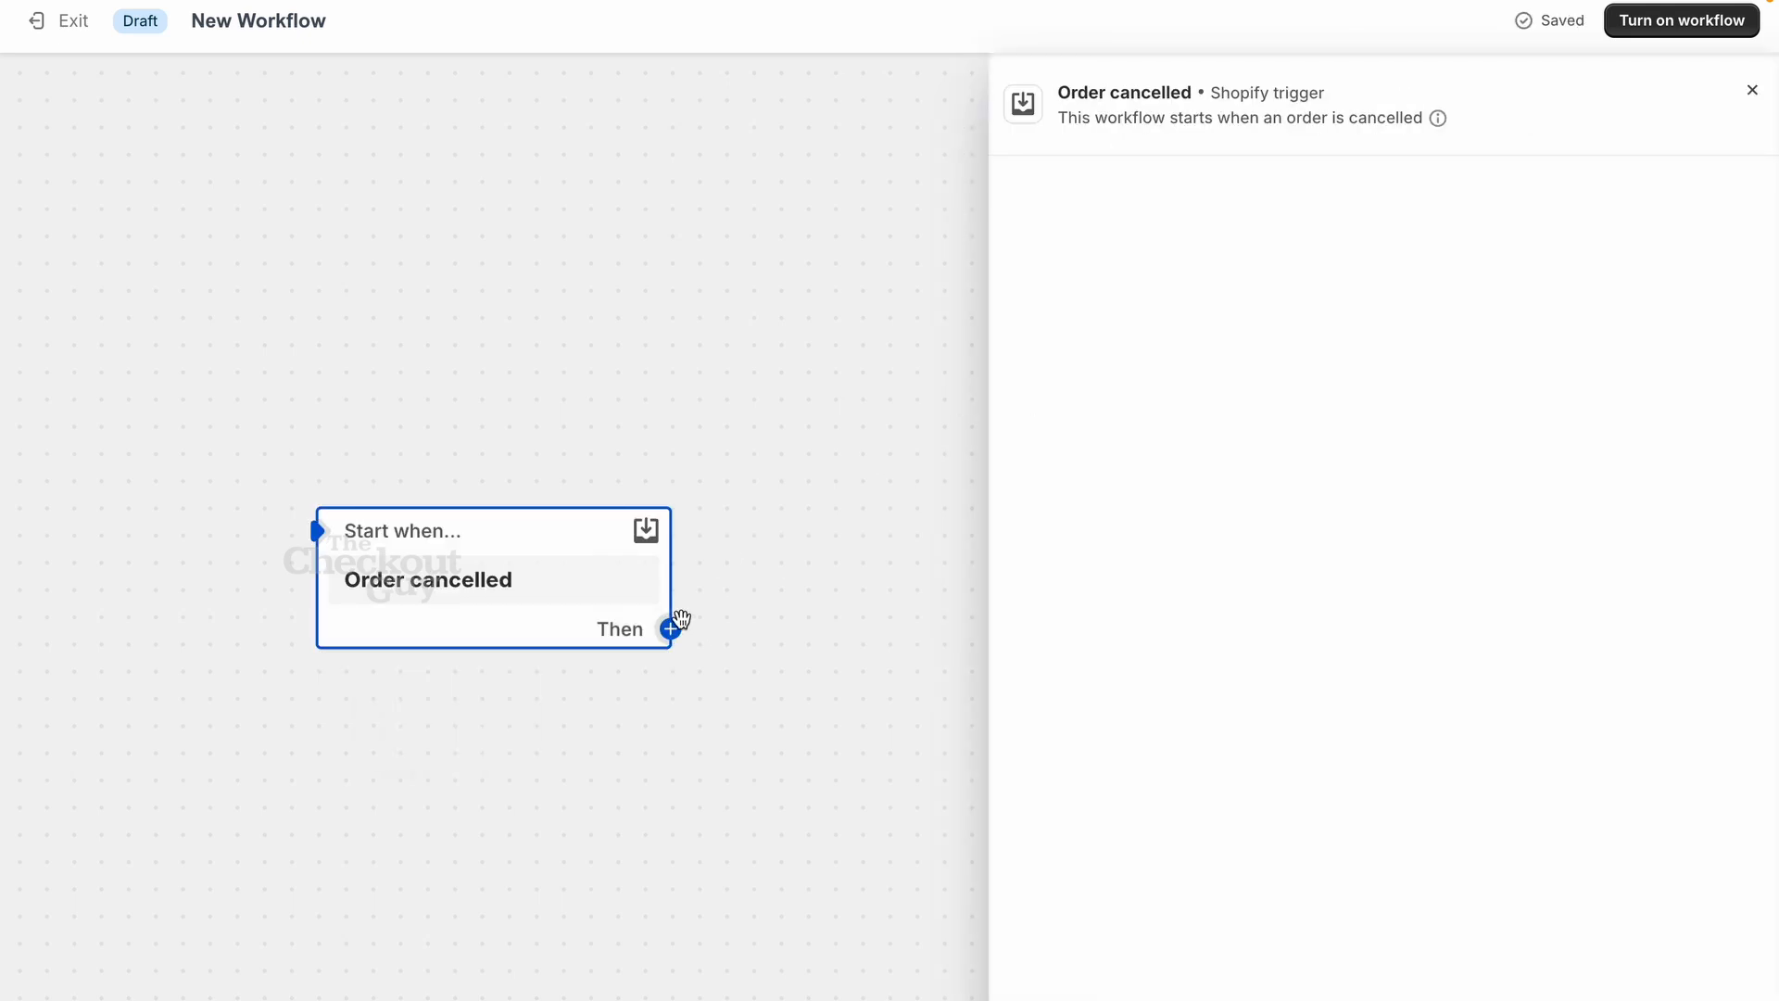
{"action": "left_click", "coordinate": [670, 629]}
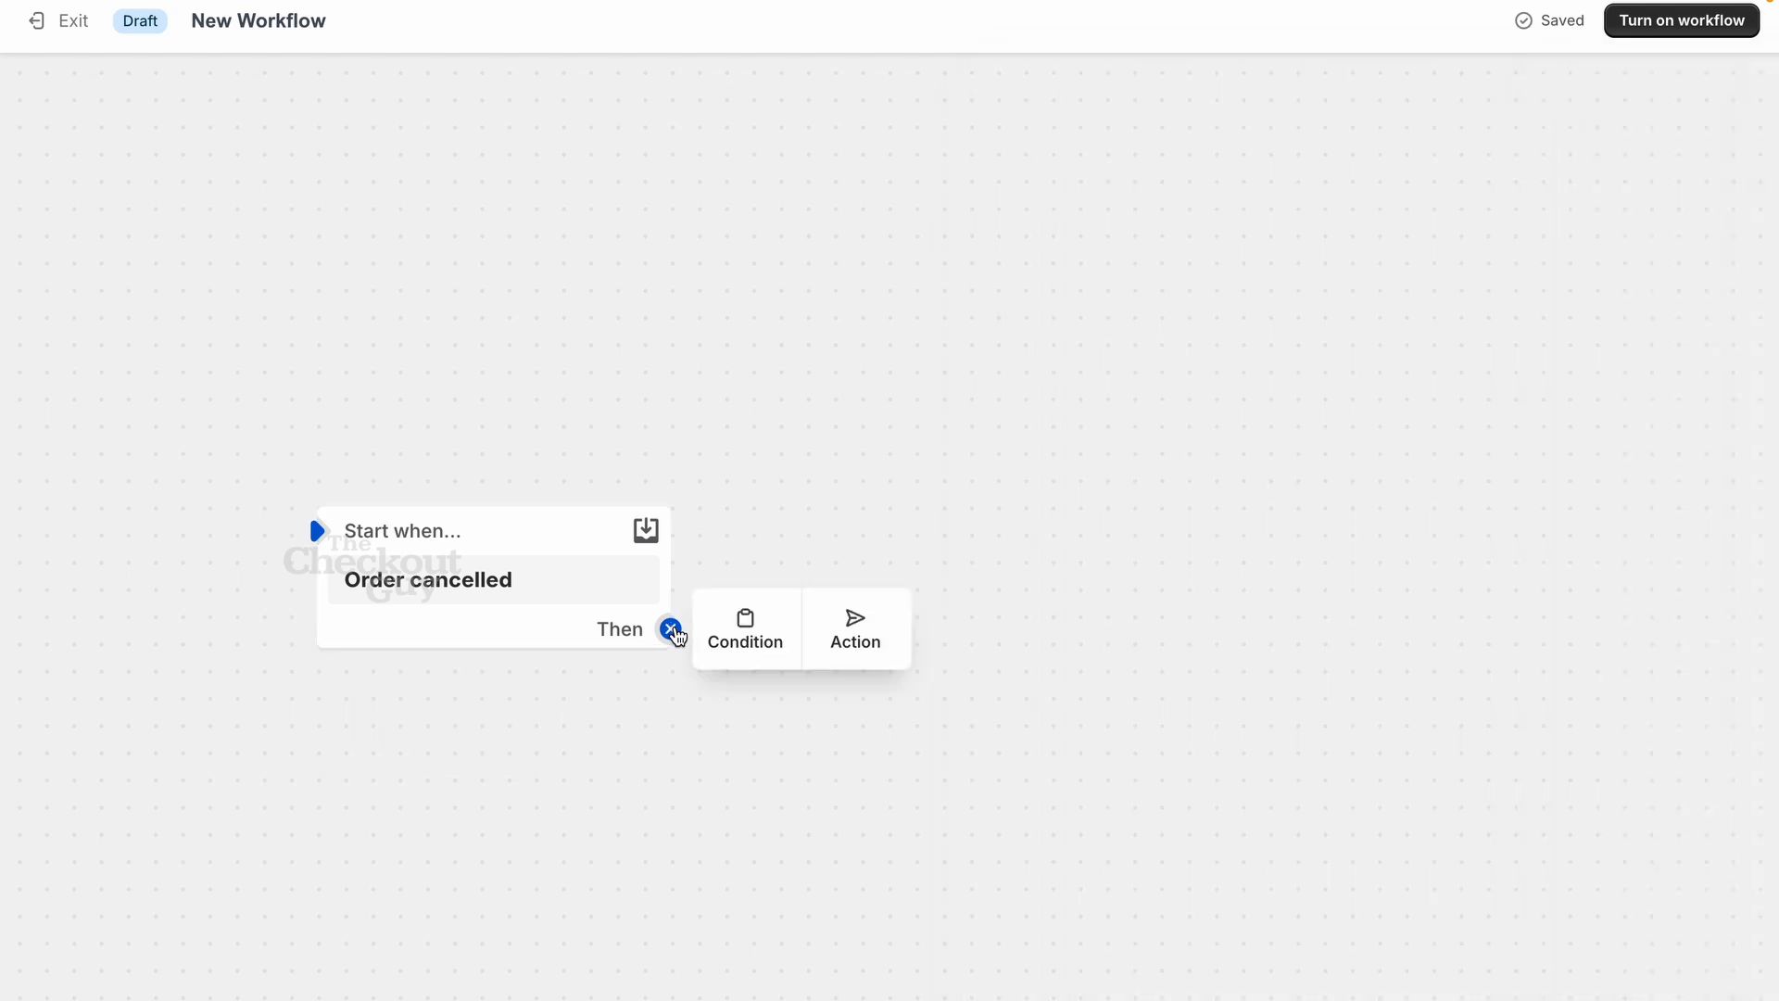
{"action": "left_click", "coordinate": [746, 636]}
{"action": "left_click", "coordinate": [871, 582]}
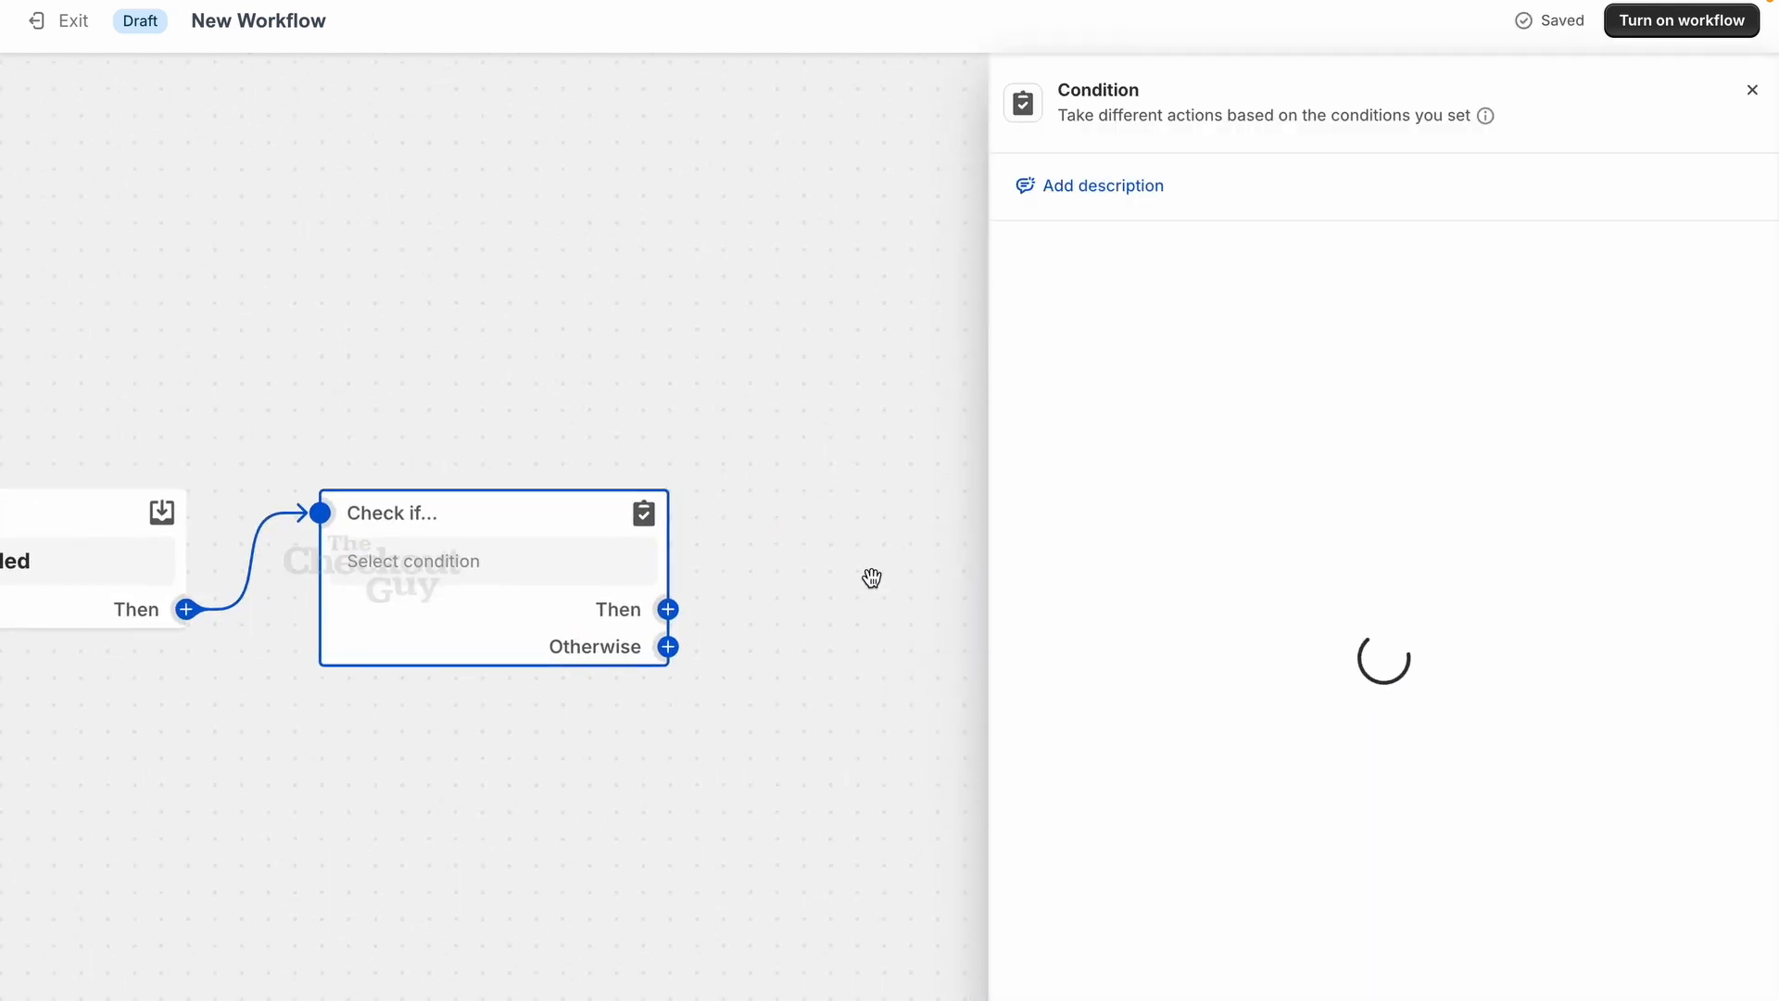
{"action": "left_click", "coordinate": [1078, 313]}
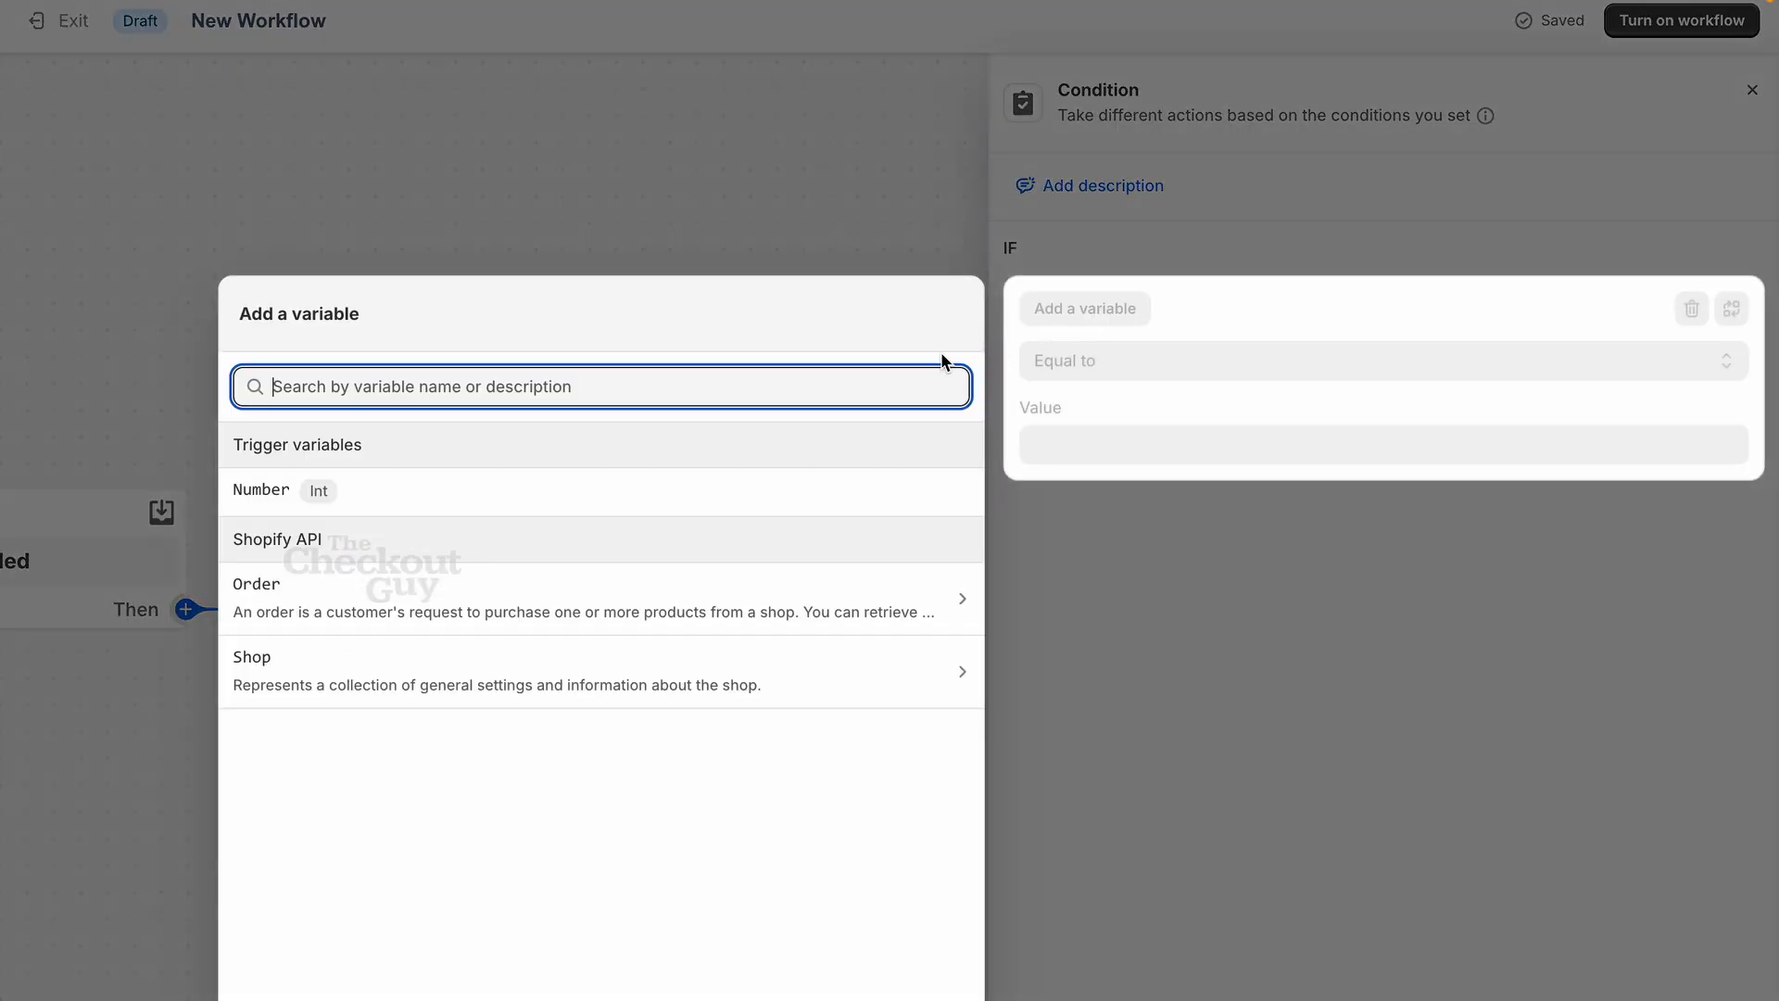
{"action": "type", "text": "payment"}
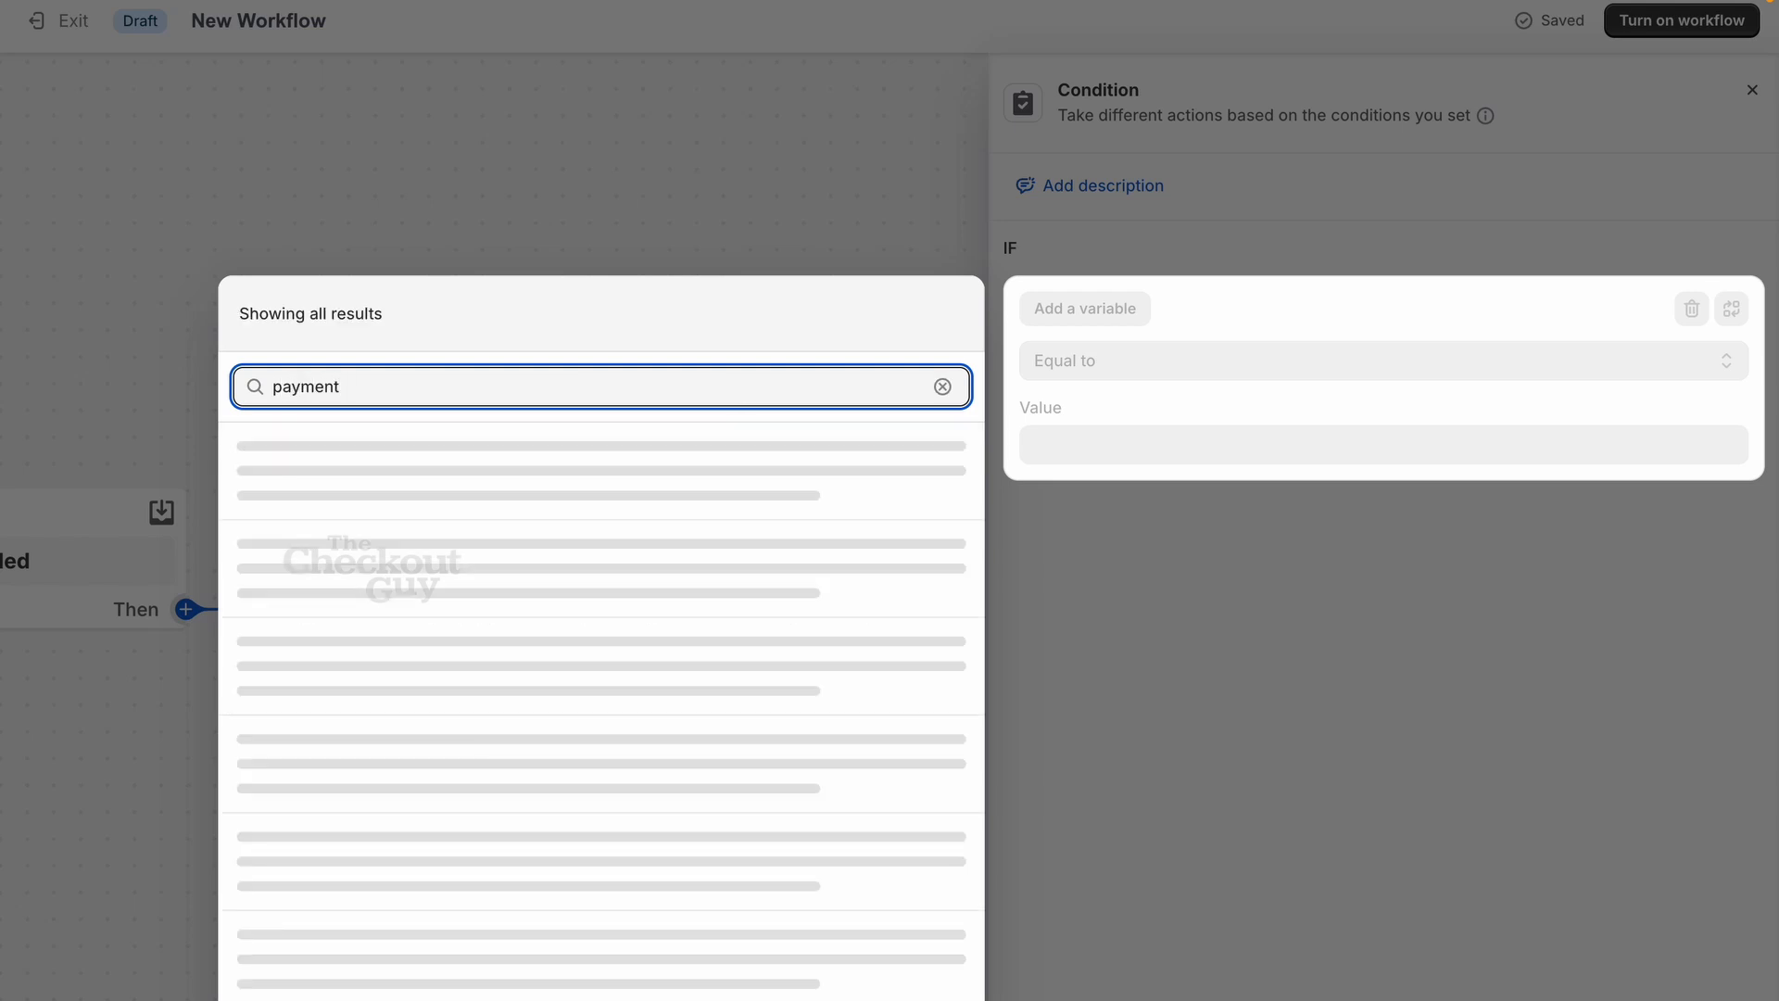
{"action": "type", "text": " gate"}
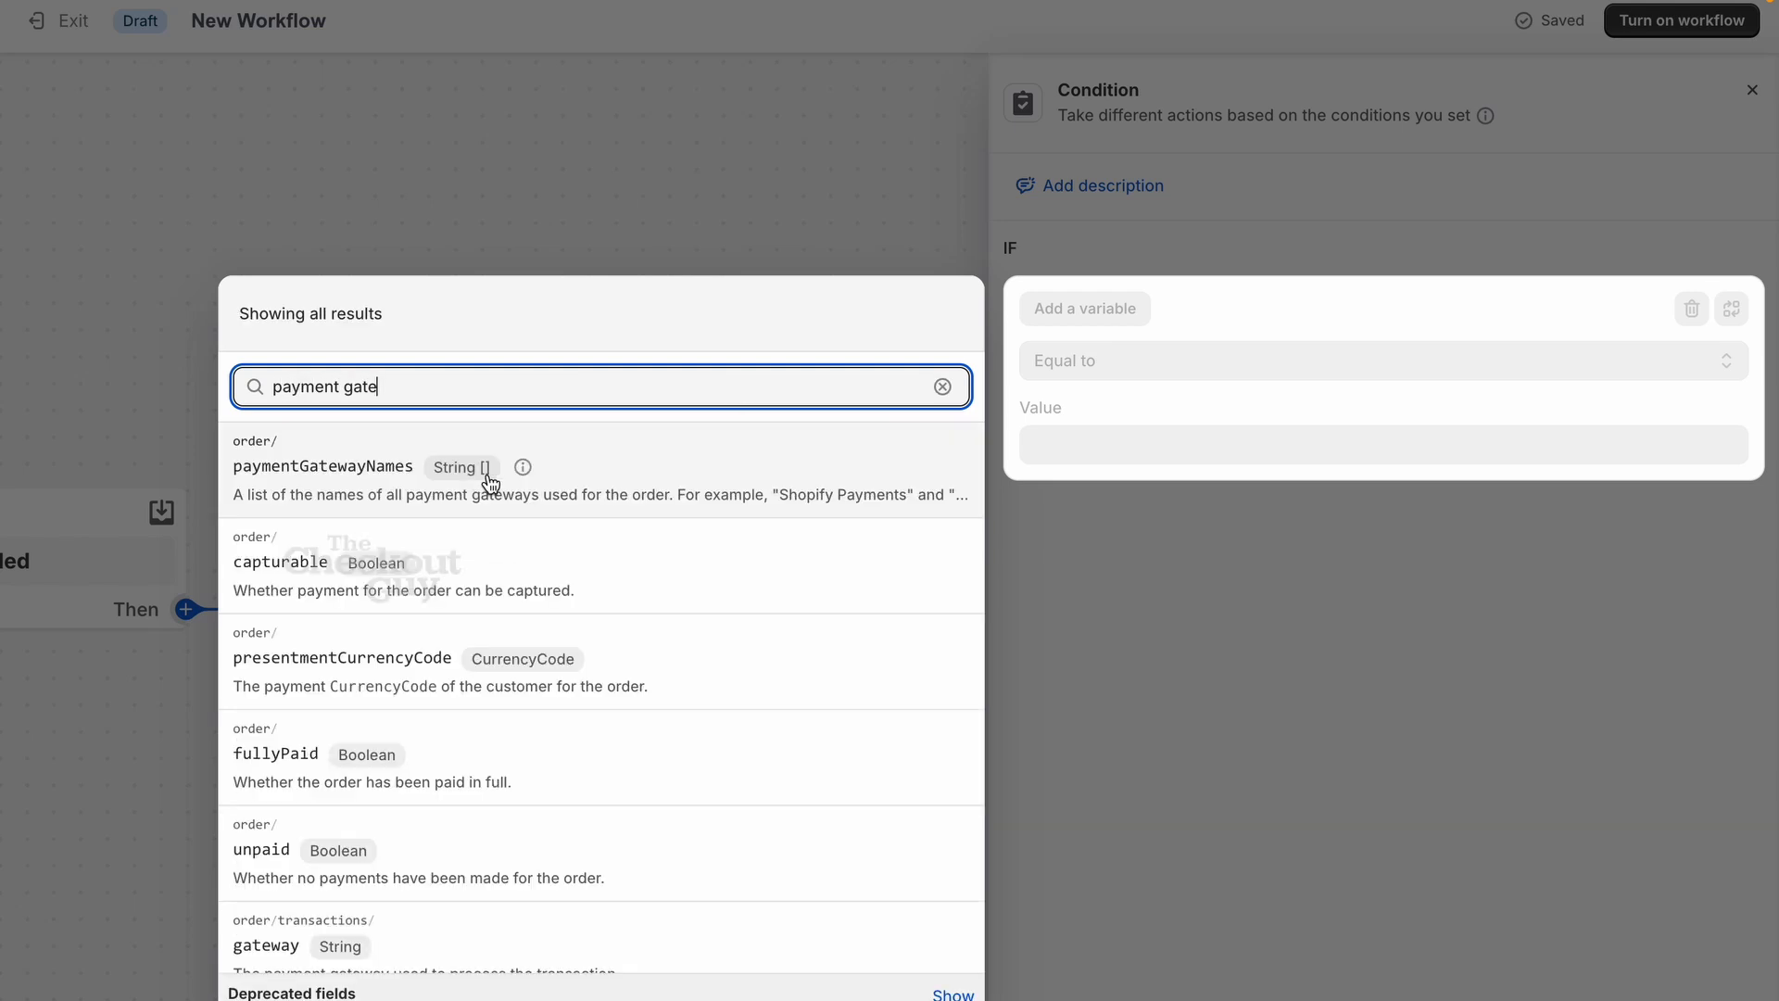
{"action": "left_click", "coordinate": [482, 468]}
Set the payment gateway names criterion to Includes with the value "Cash on Delivery (COD)".
{"action": "left_click", "coordinate": [1085, 435]}
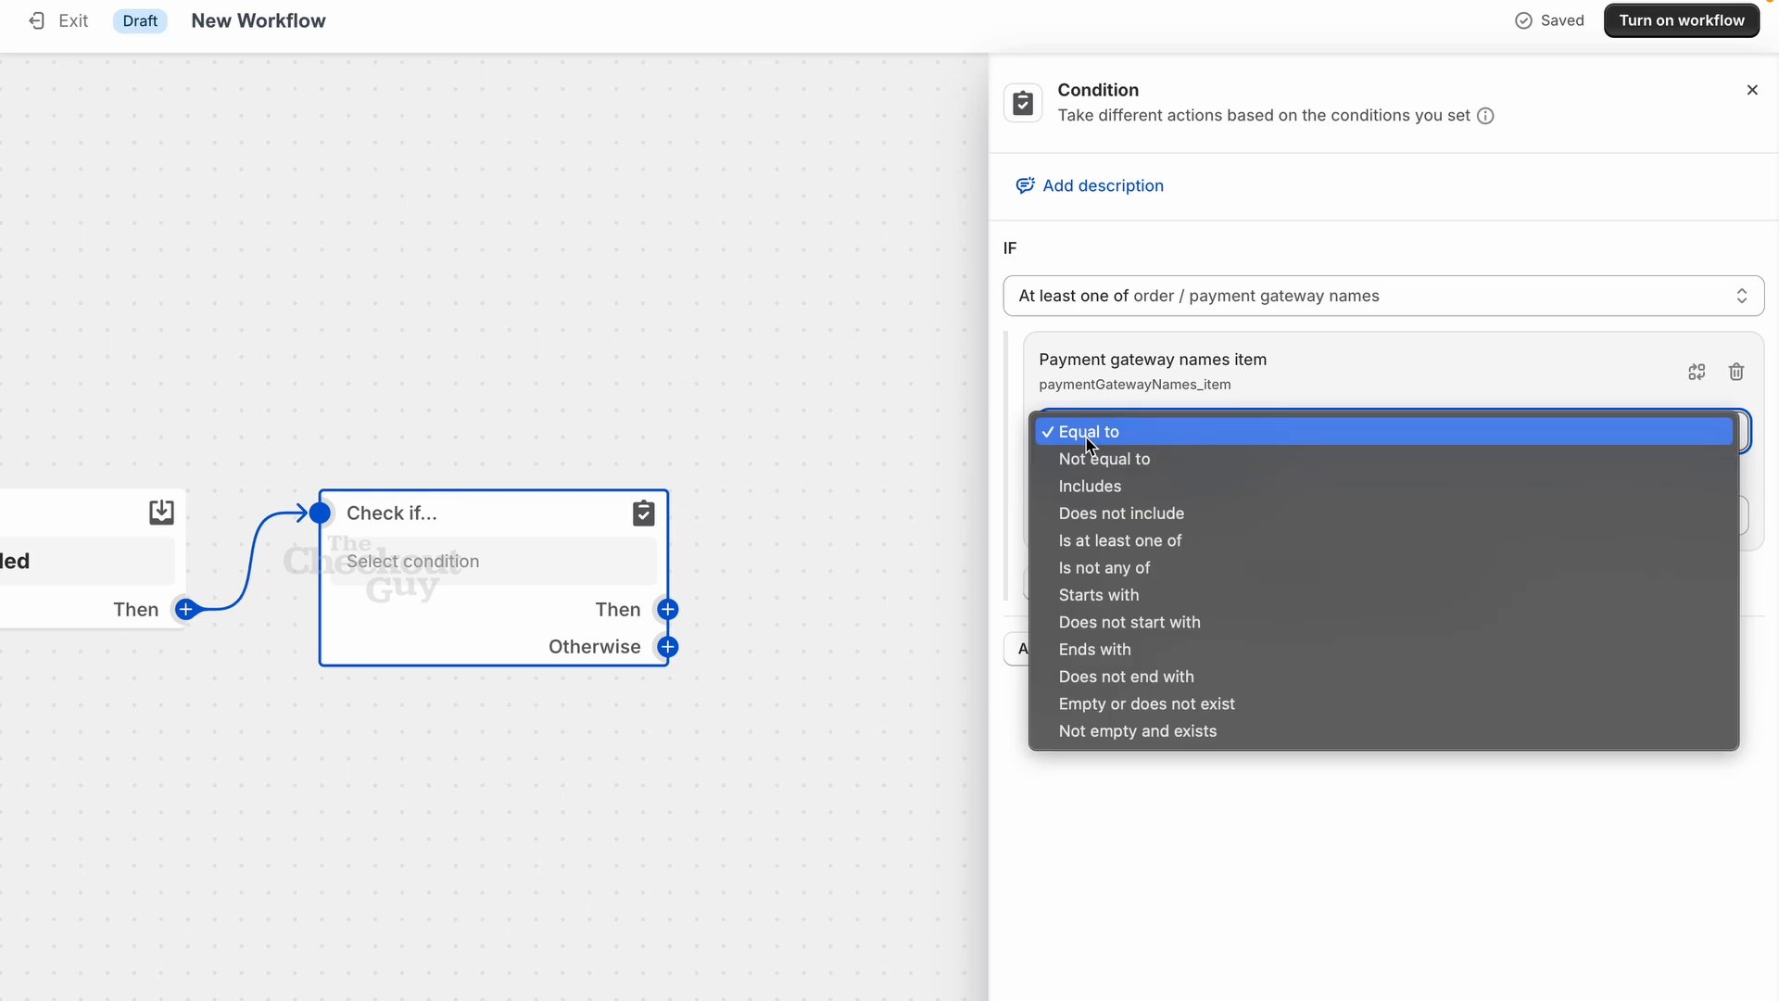
{"action": "left_click", "coordinate": [1103, 486]}
{"action": "left_click", "coordinate": [1064, 516]}
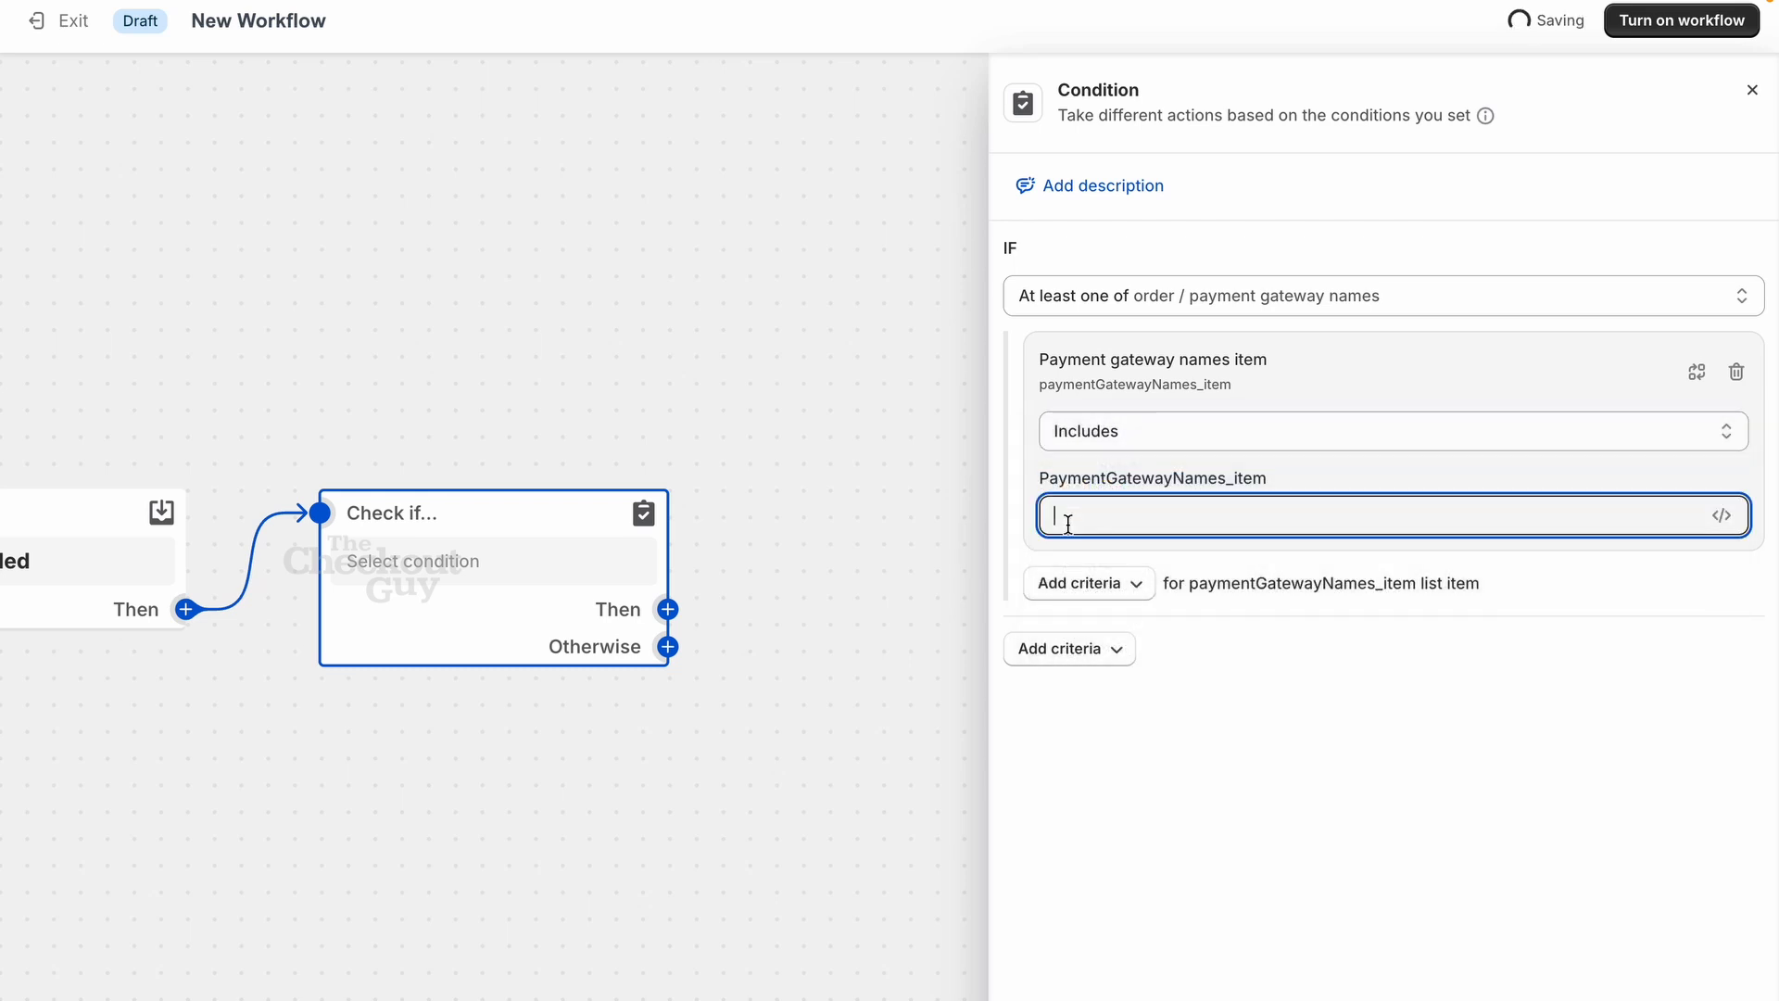
{"action": "type", "text": "Cash "}
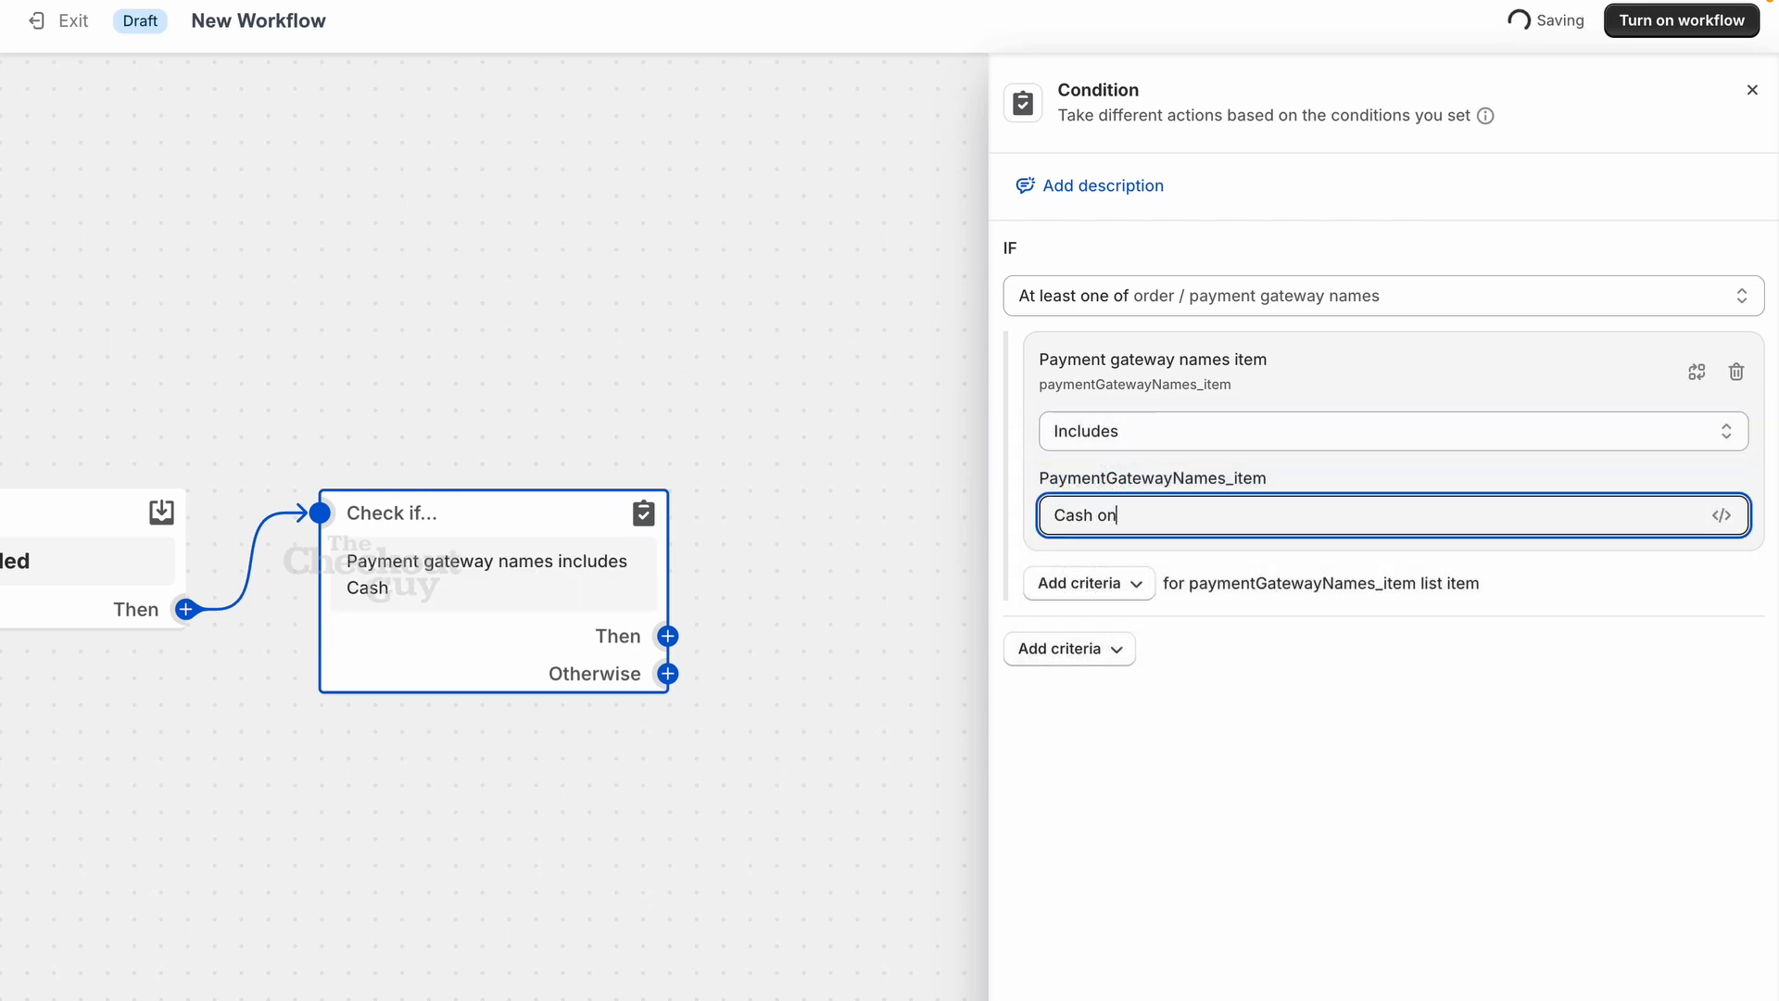
{"action": "type", "text": "on Delivery ("}
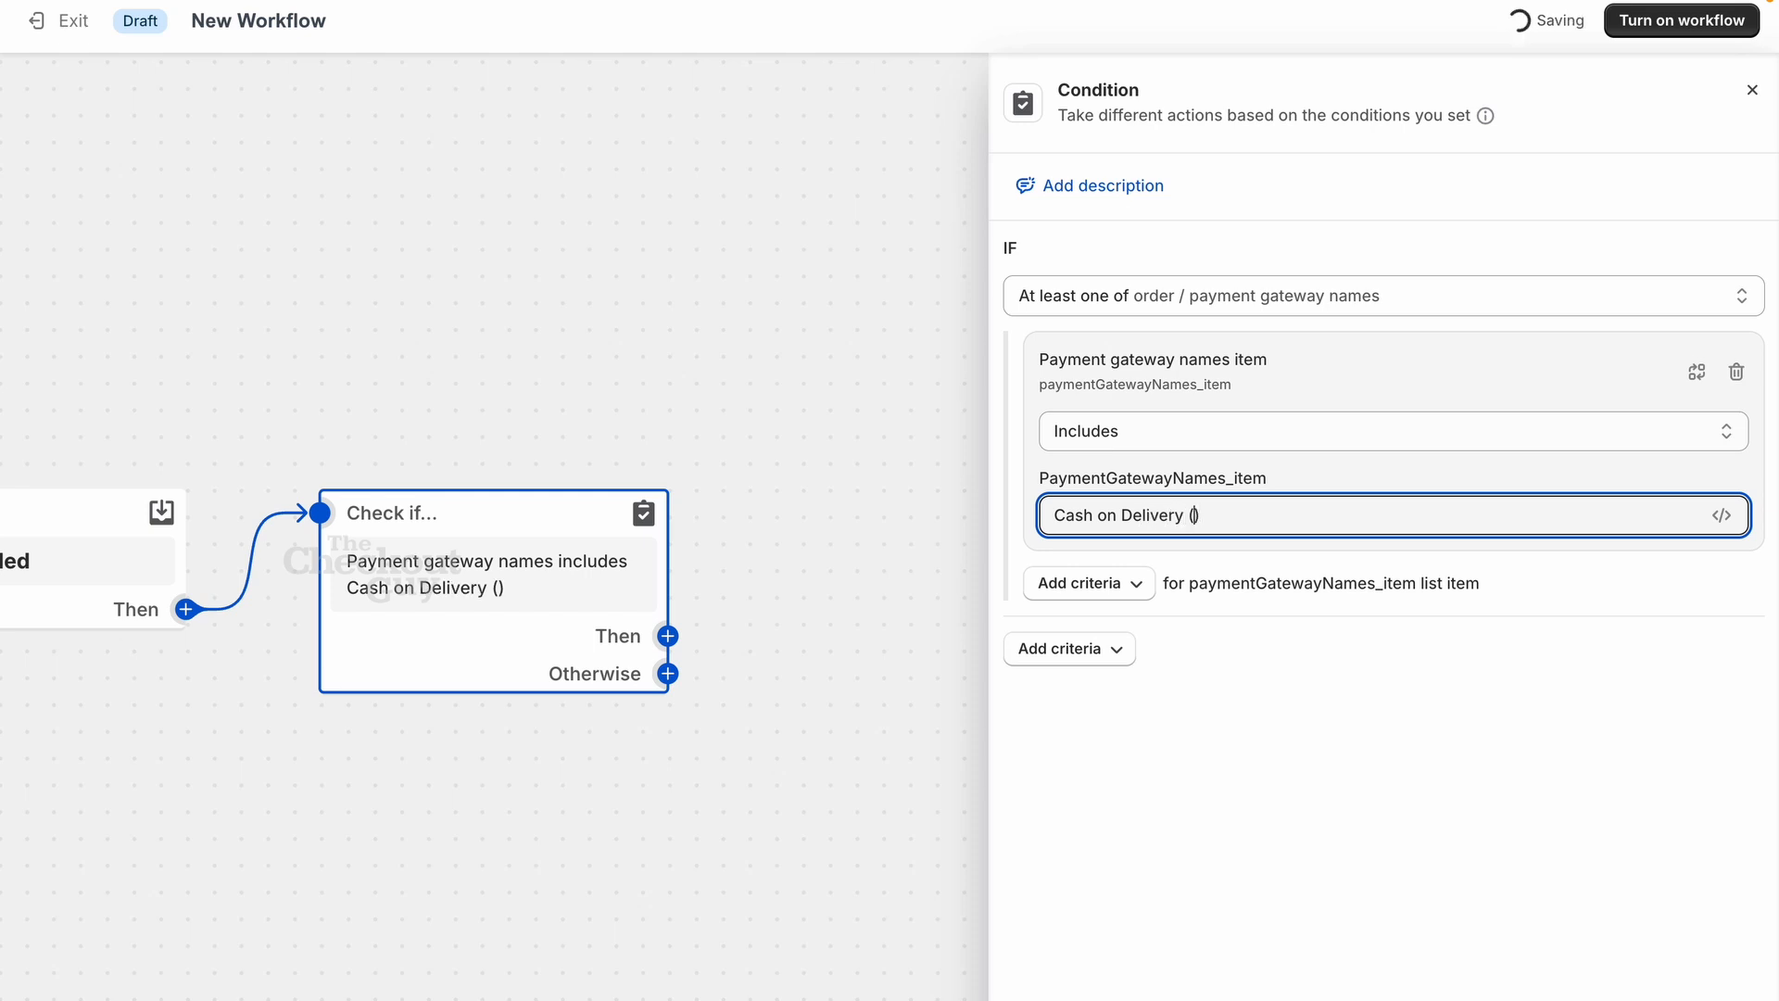
{"action": "type", "text": "COD"}
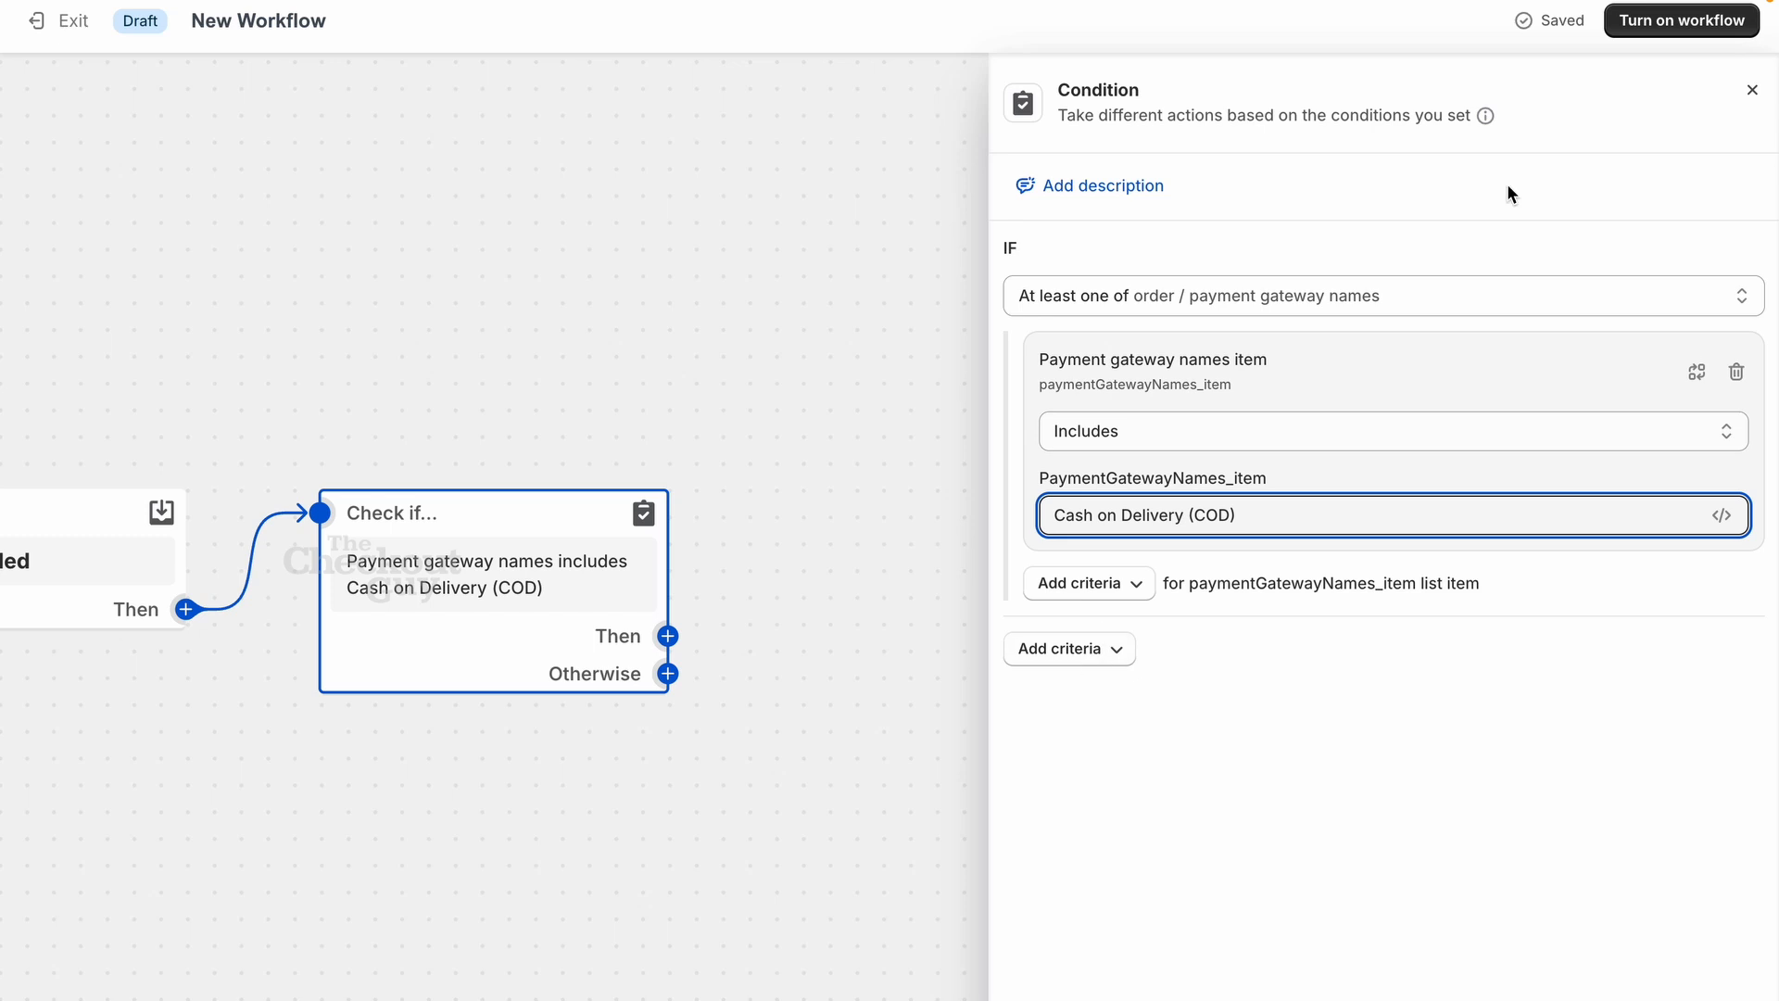
Add the Shopify "Add customer tags" action to the condition's Then branch.
{"action": "left_click", "coordinate": [668, 636]}
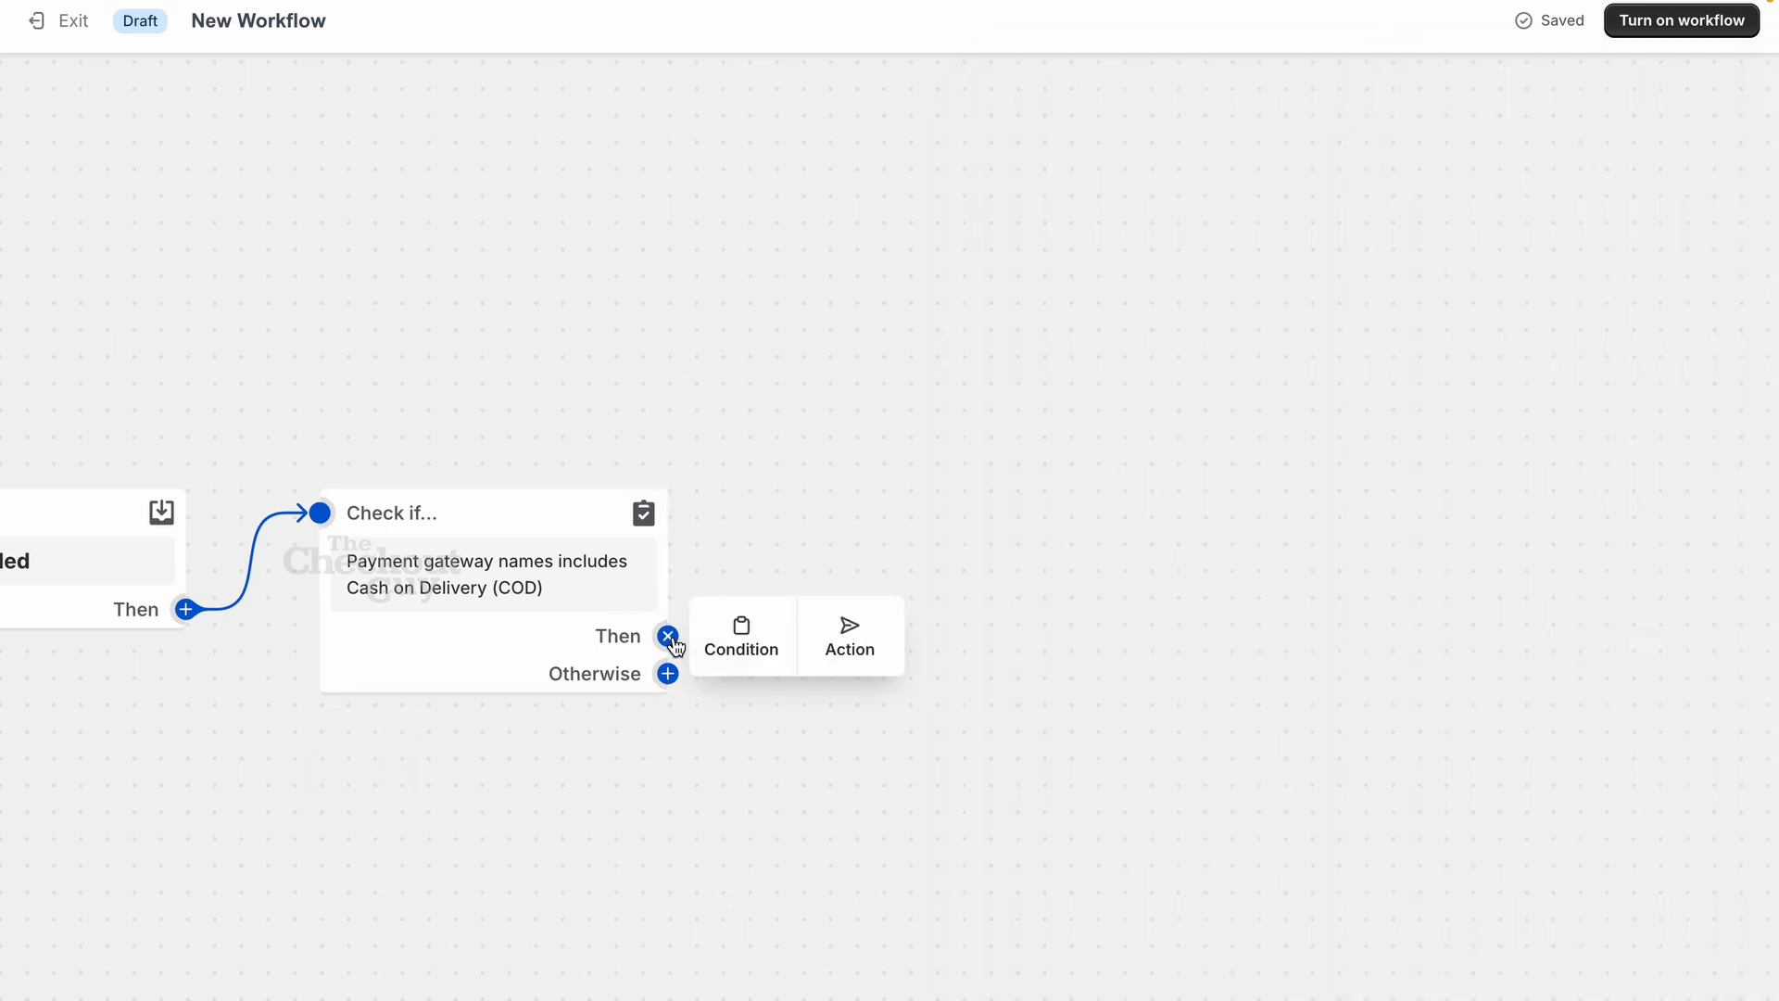
{"action": "left_click", "coordinate": [828, 645]}
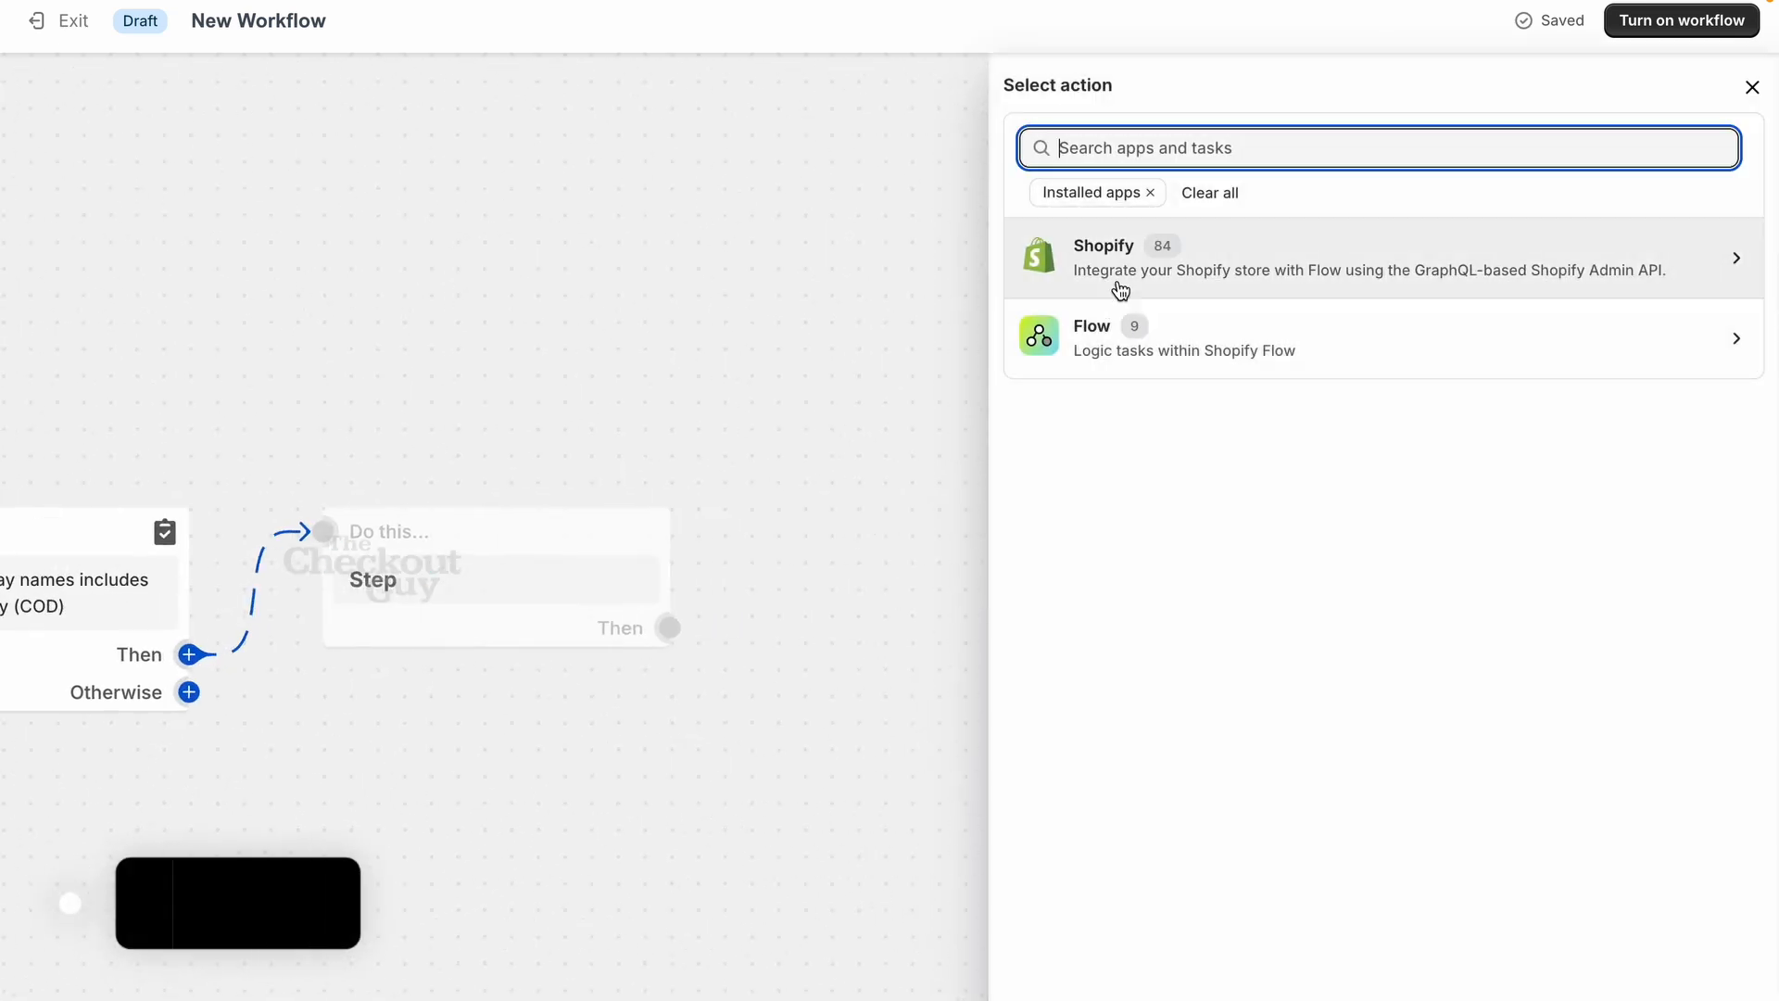
{"action": "type", "text": "a"}
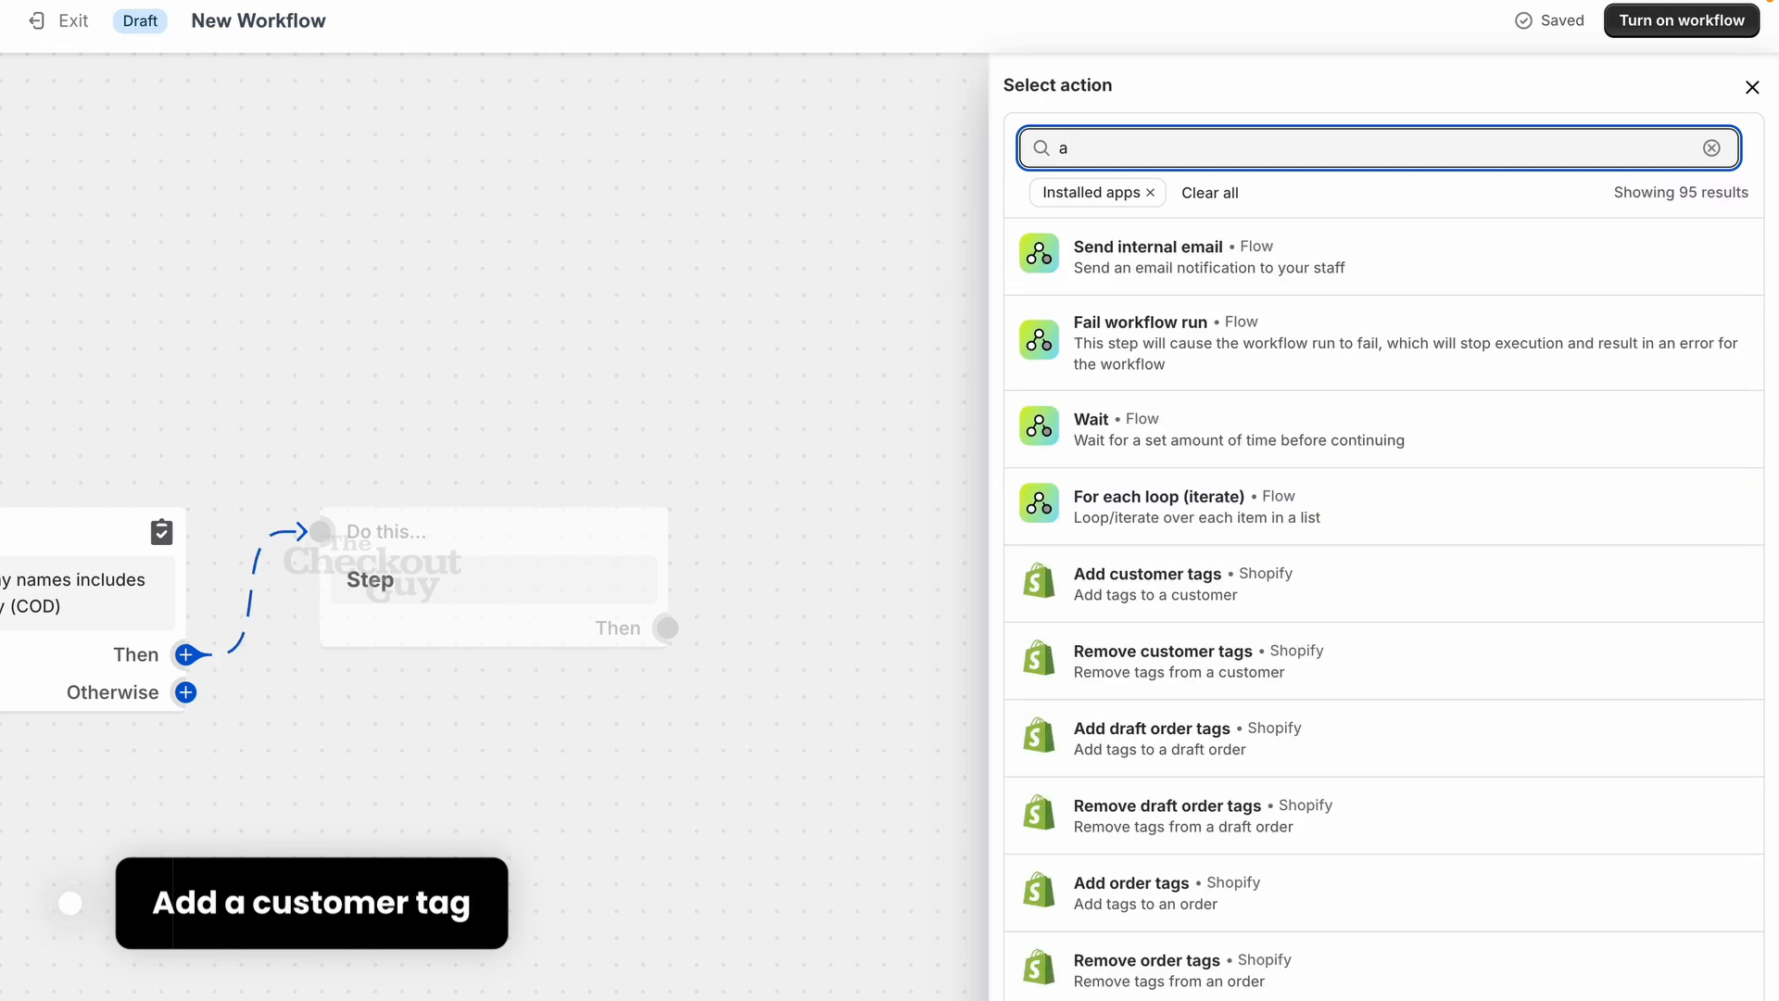
{"action": "key", "text": "BackSpace"}
{"action": "type", "text": "customer"}
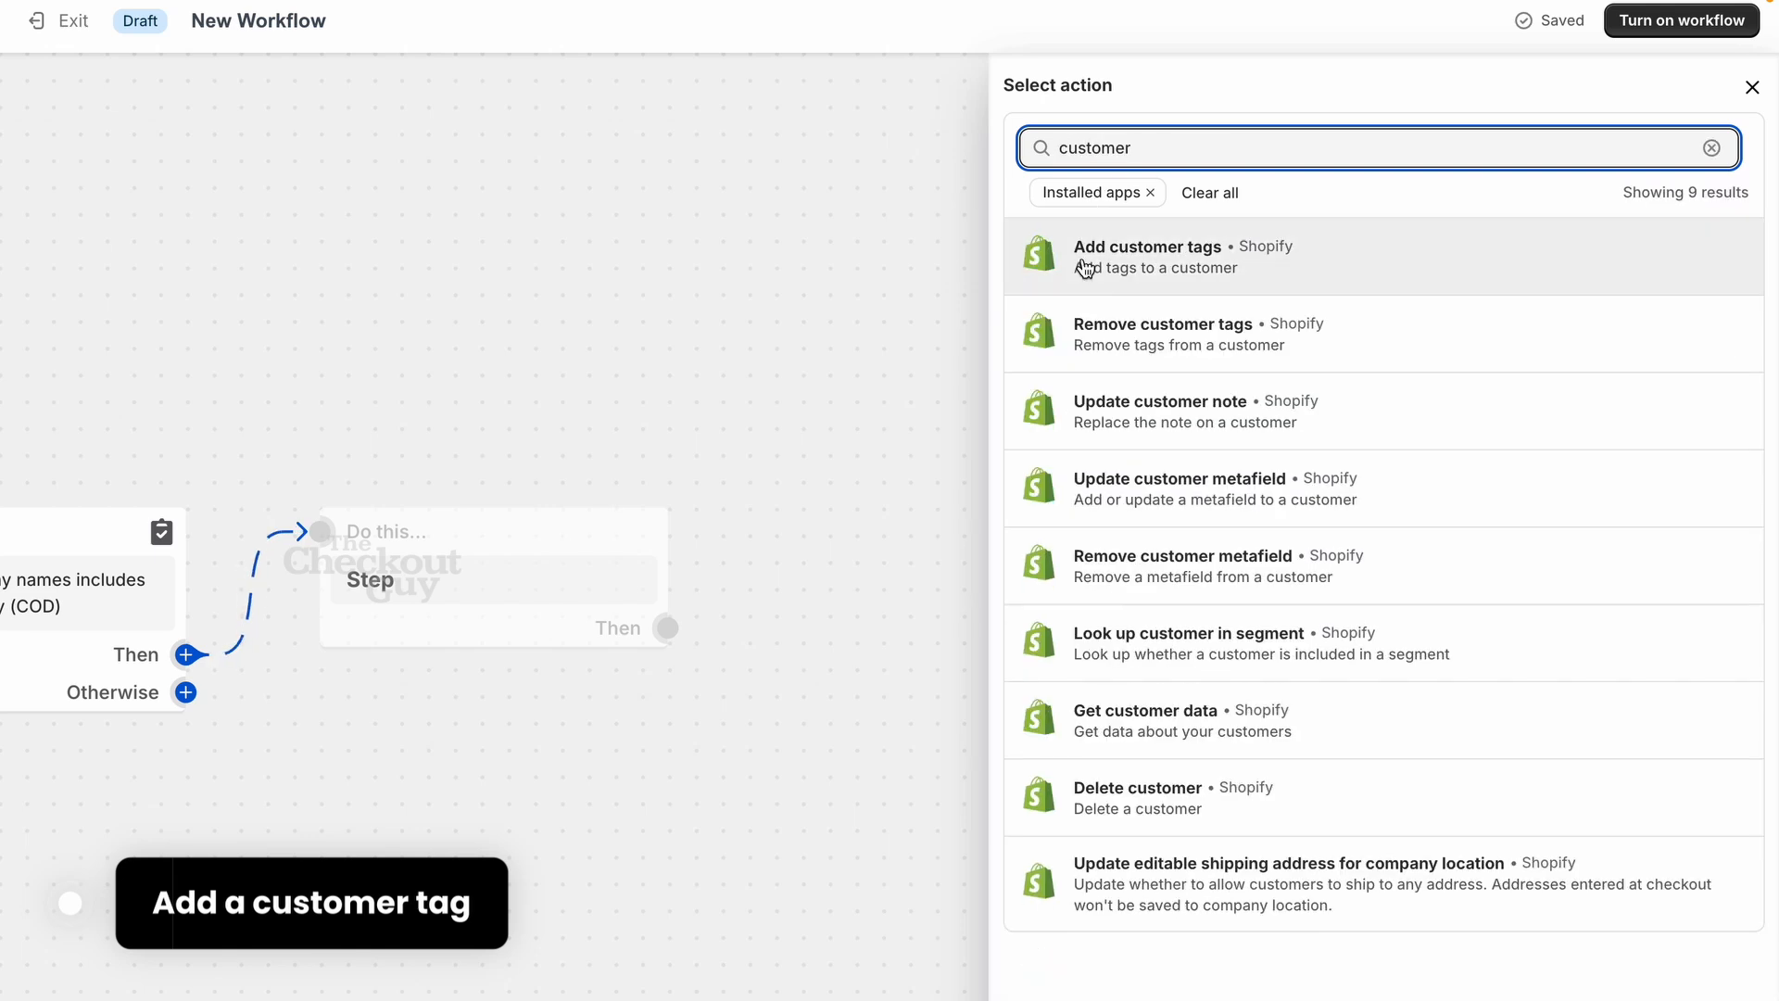
{"action": "left_click", "coordinate": [1170, 278]}
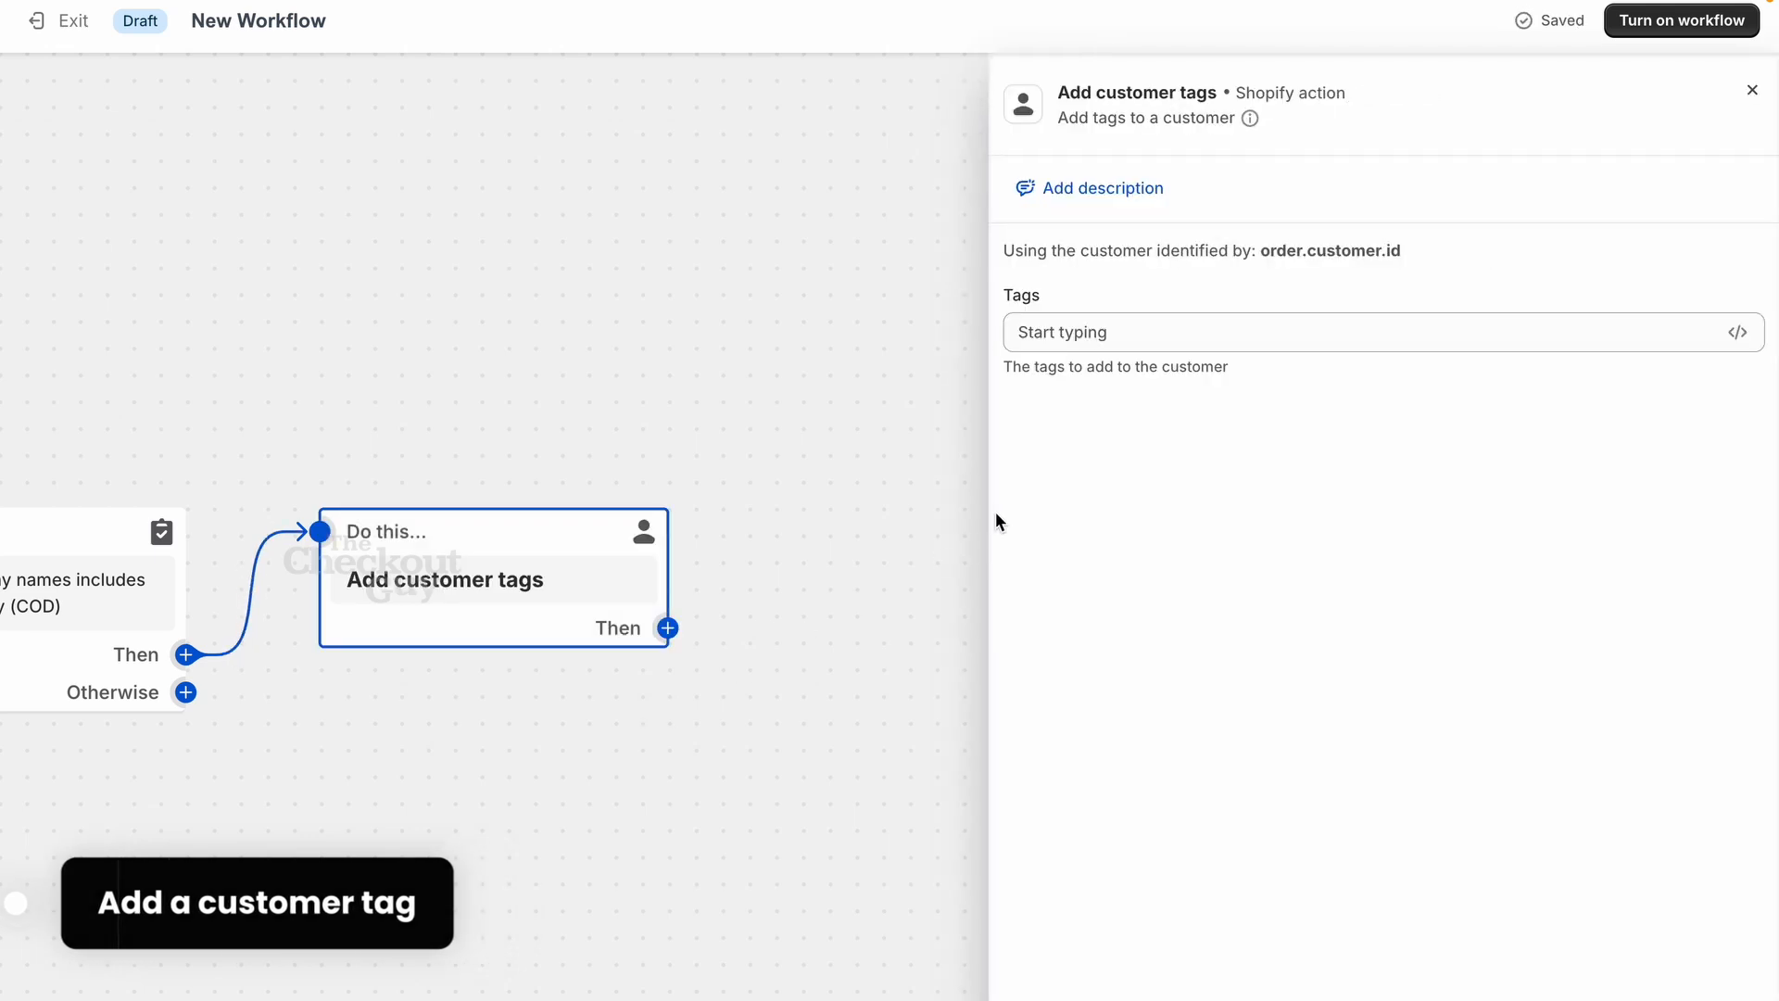
Add the tag "nocod" to the customer tags action and close its settings.
{"action": "left_click", "coordinate": [1093, 339]}
{"action": "type", "text": "n"}
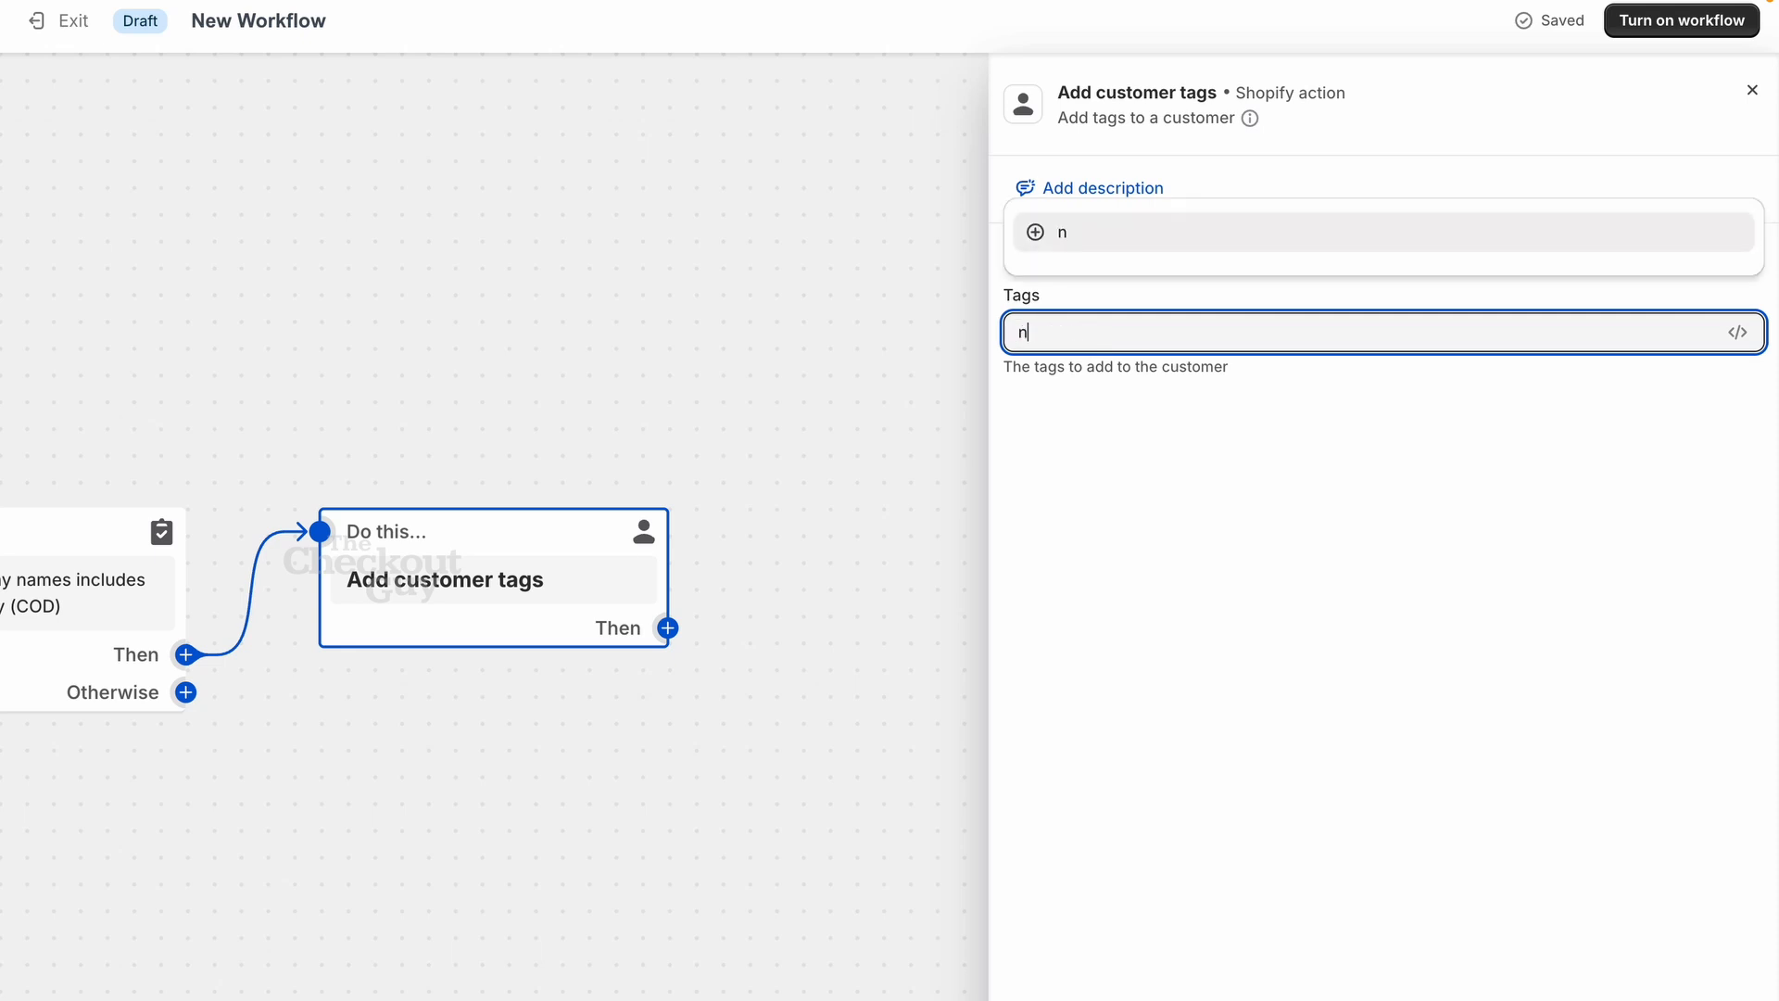
{"action": "type", "text": "ocod"}
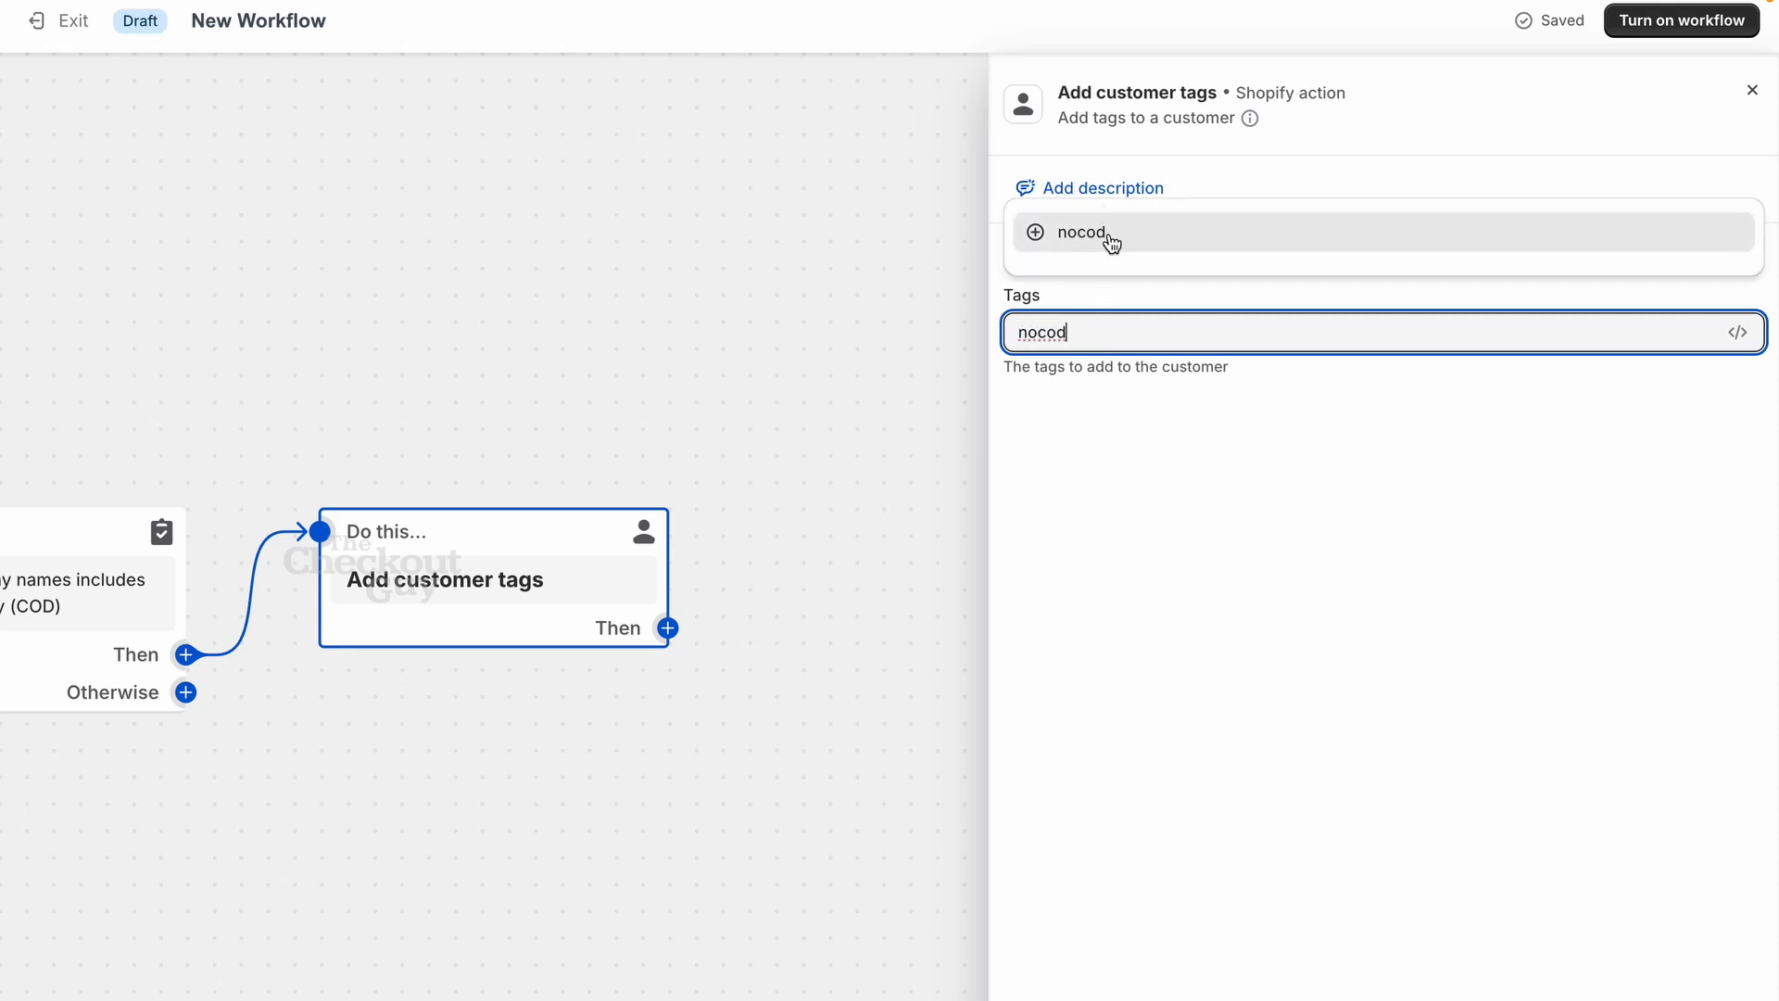
{"action": "left_click", "coordinate": [1108, 234]}
{"action": "left_click", "coordinate": [842, 487]}
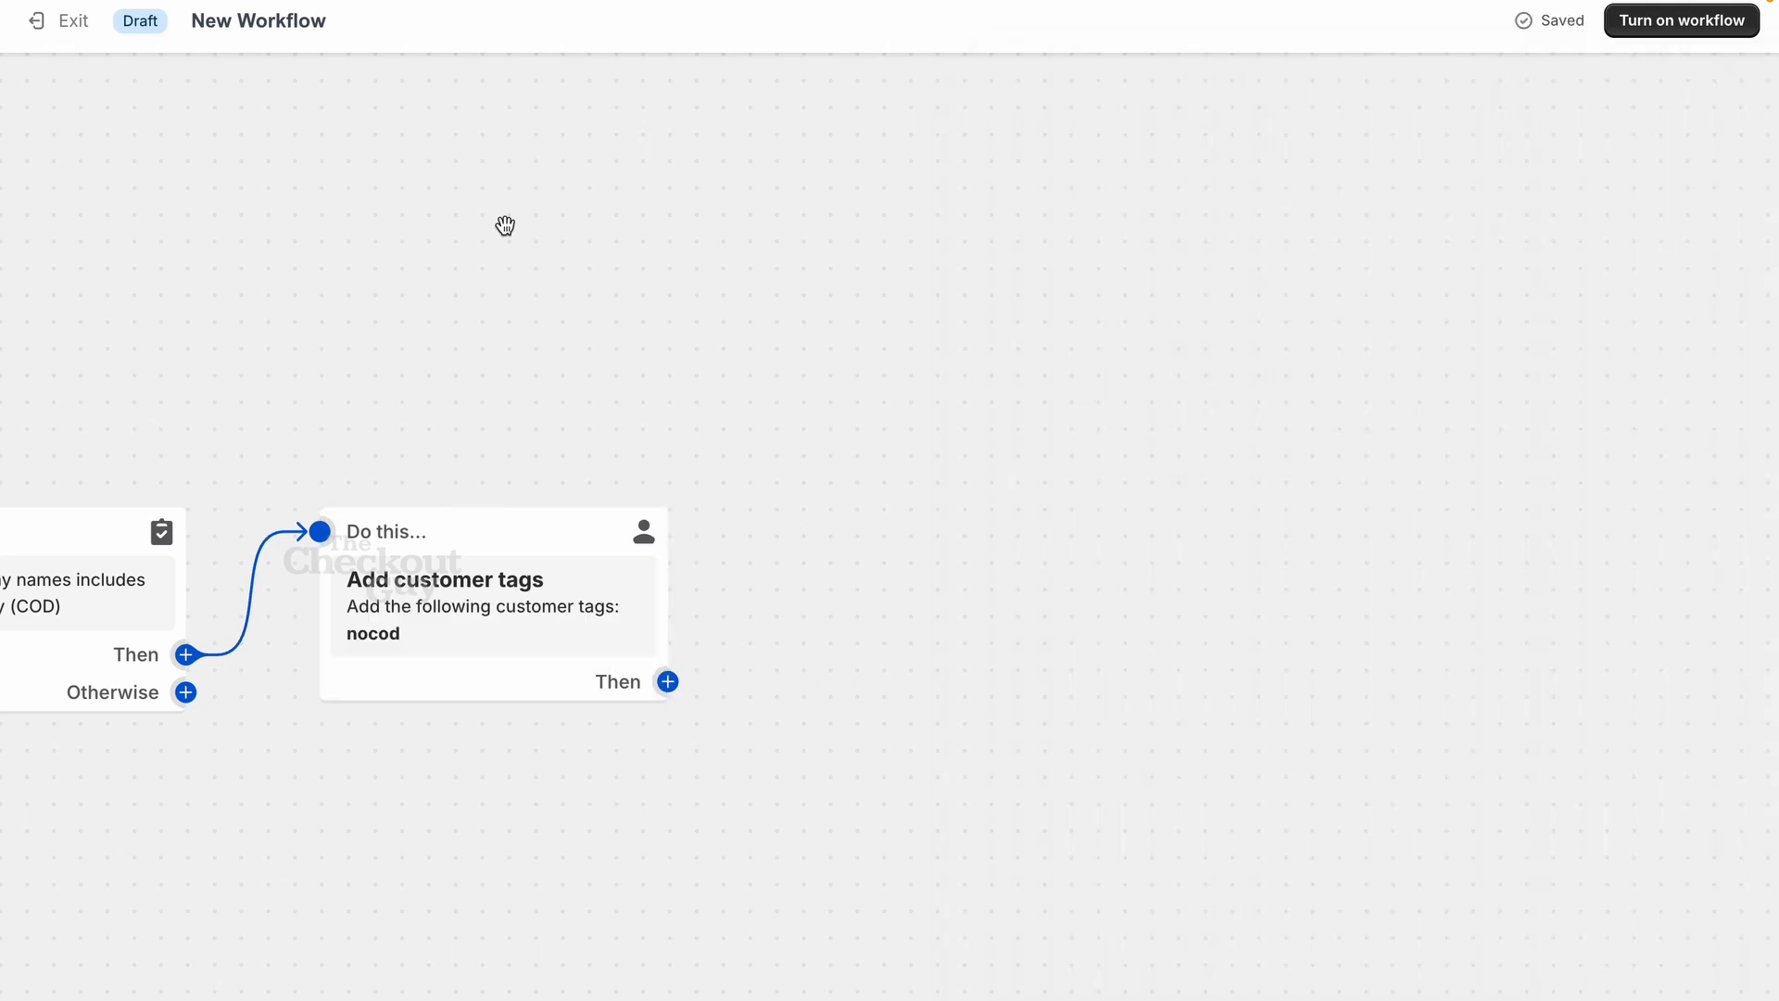
Rename the workflow as "Tag Customer who cancel any order using COD".
{"action": "scroll", "coordinate": [273, 480], "scroll_direction": "left", "scroll_amount": 2}
{"action": "scroll", "coordinate": [272, 480], "scroll_direction": "down", "scroll_amount": 1}
{"action": "scroll", "coordinate": [272, 480], "scroll_direction": "down", "scroll_amount": 5}
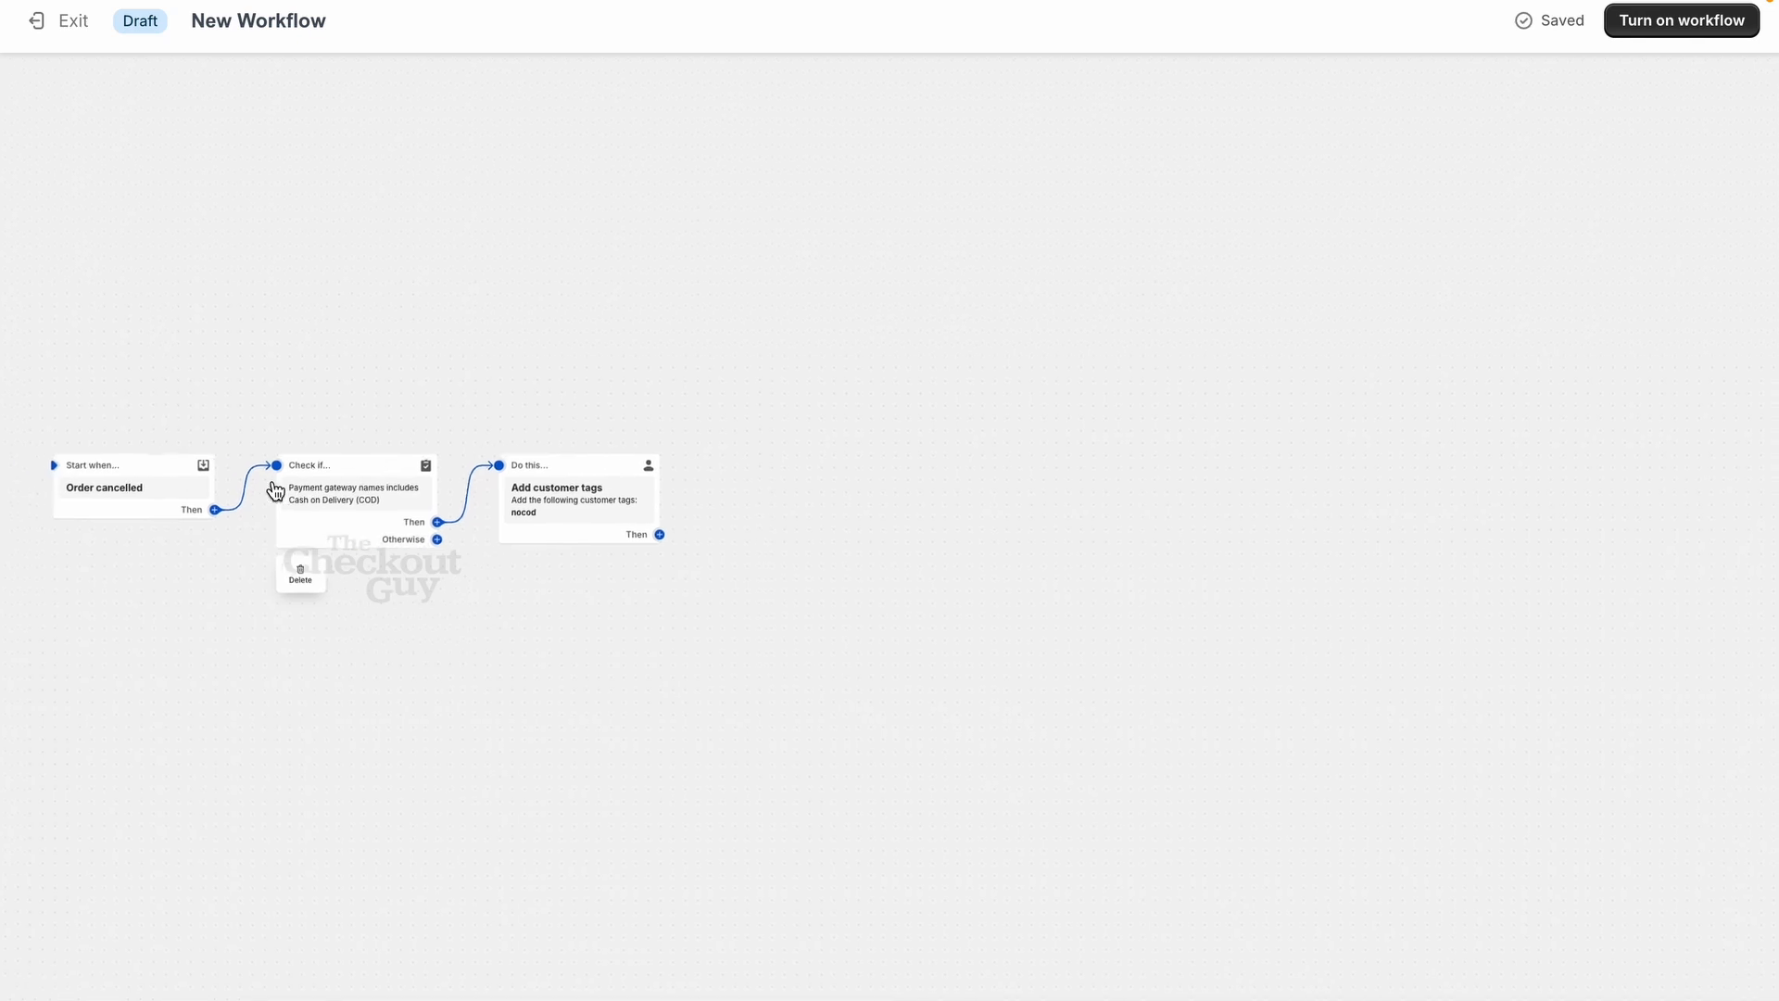
{"action": "left_click", "coordinate": [309, 20]}
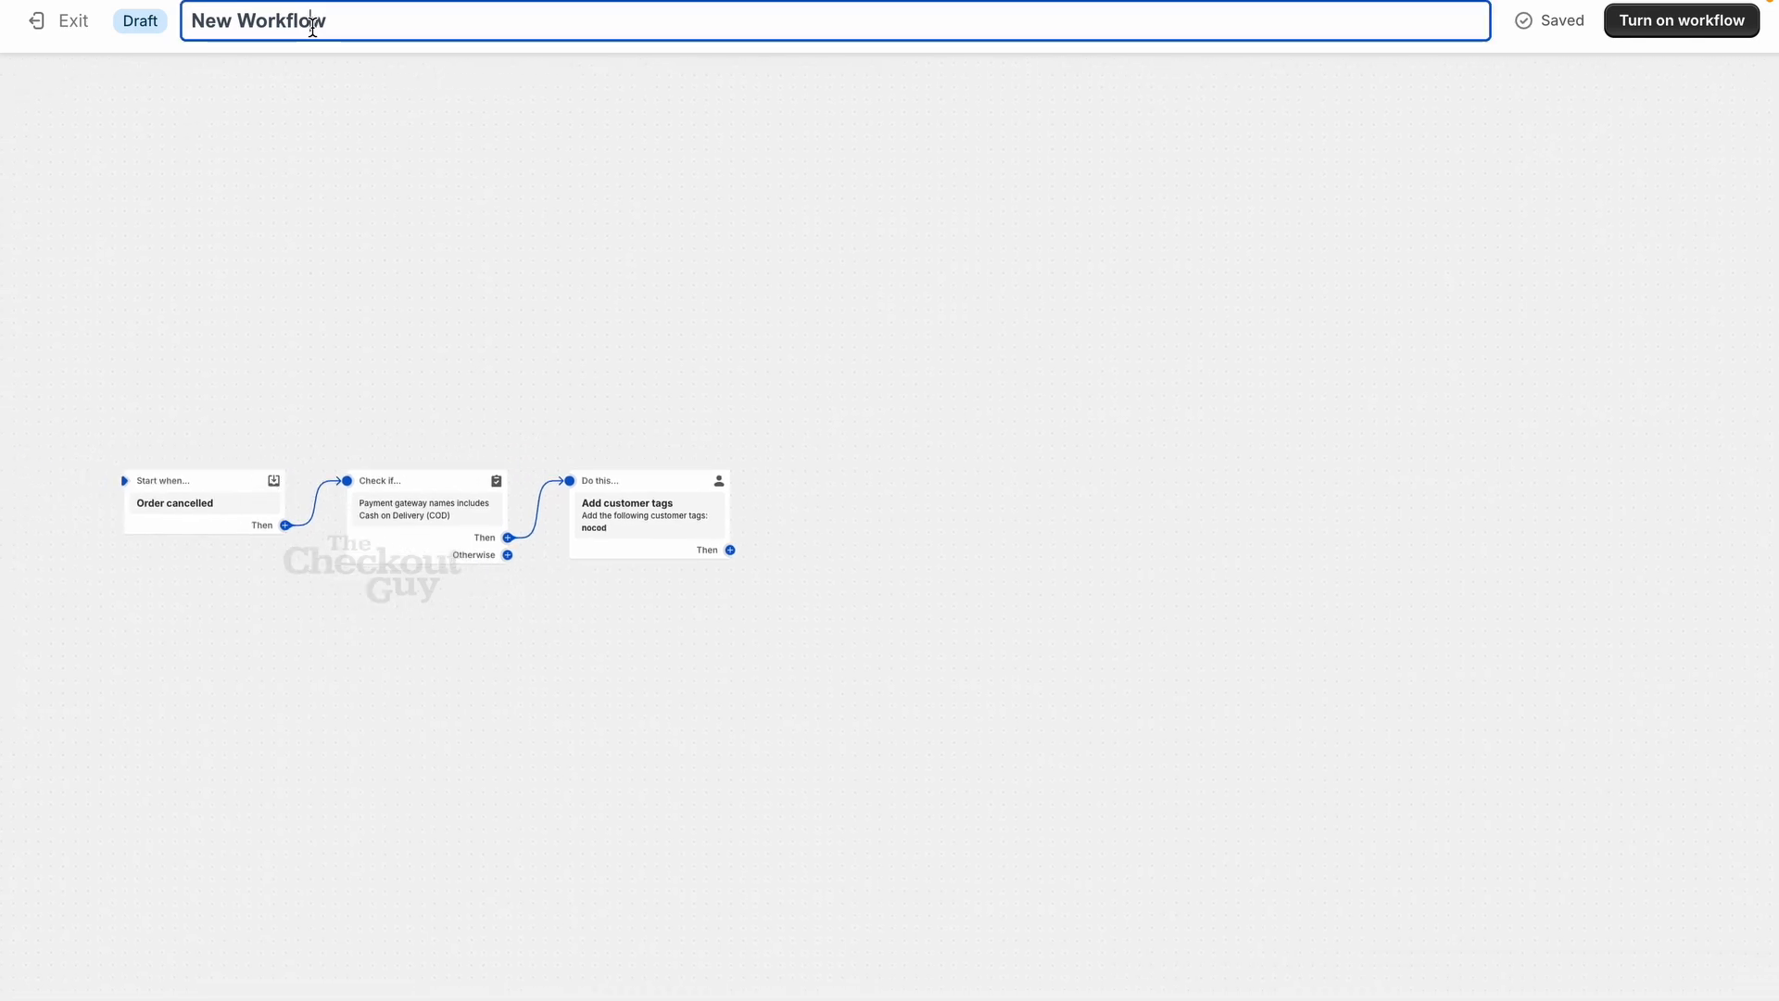
{"action": "double_click", "coordinate": [313, 23]}
{"action": "type", "text": "BLo"}
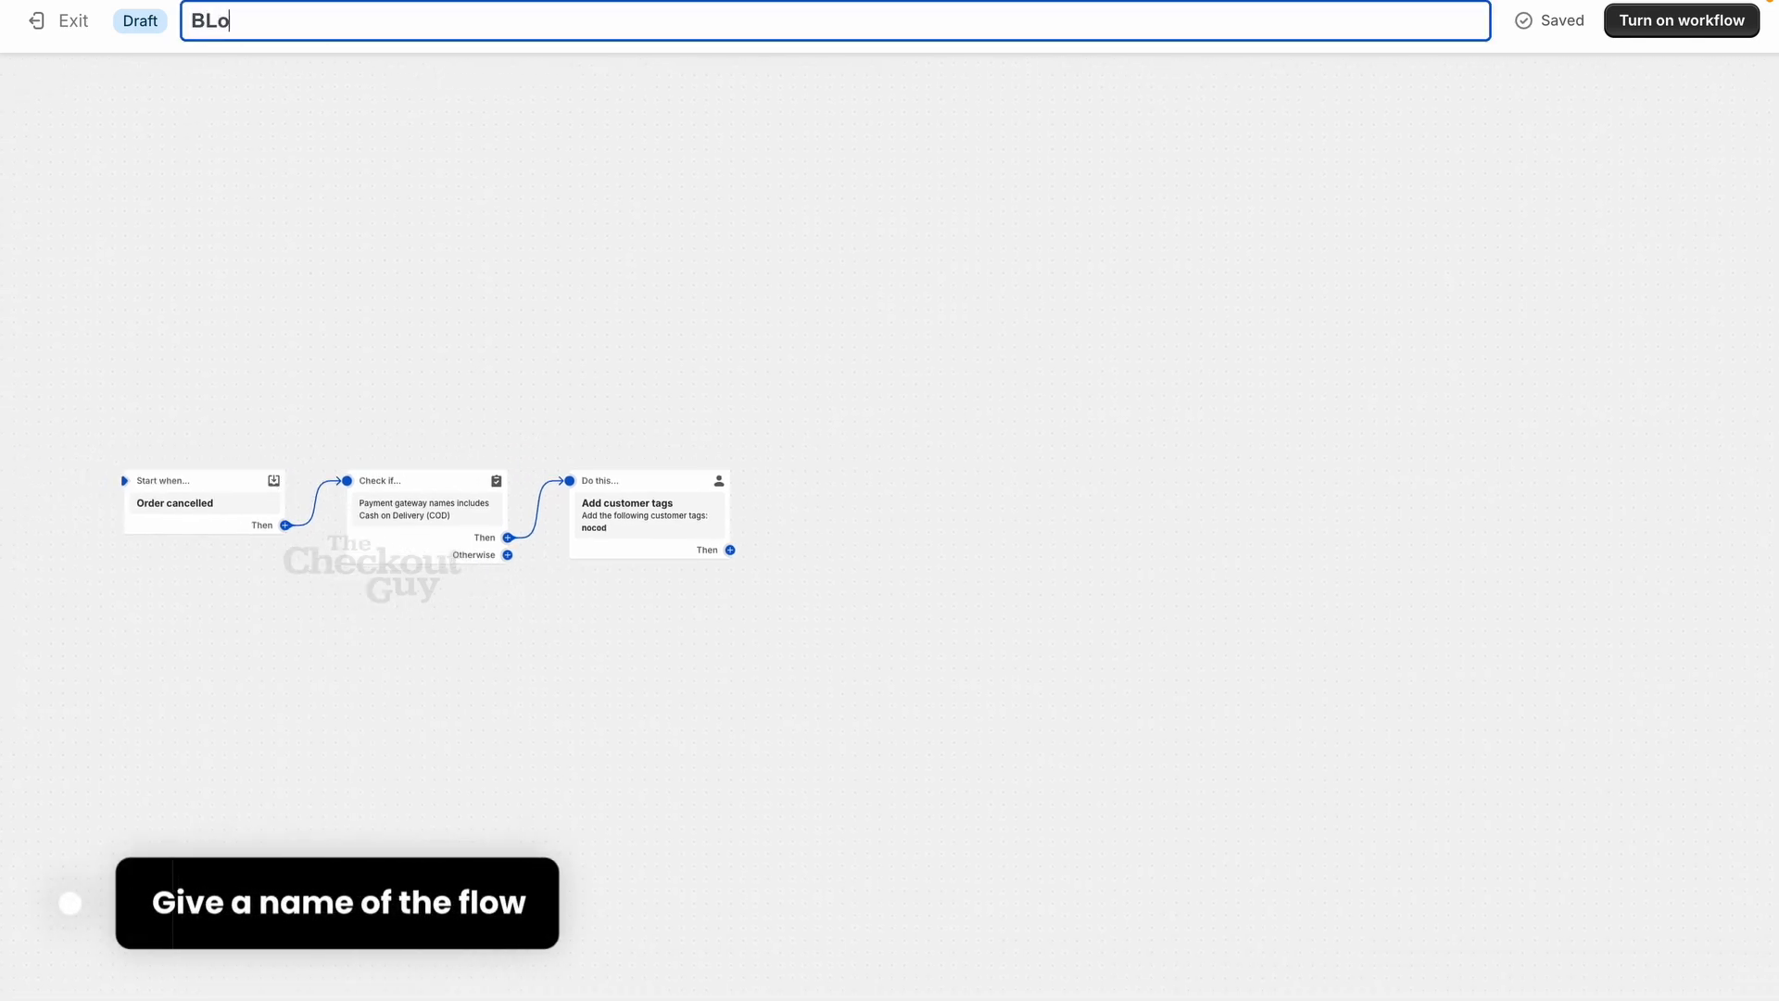
{"action": "key", "text": "BackSpace"}
{"action": "key", "text": "BackSpace"}
{"action": "type", "text": "Tag Customer who cancel any order"}
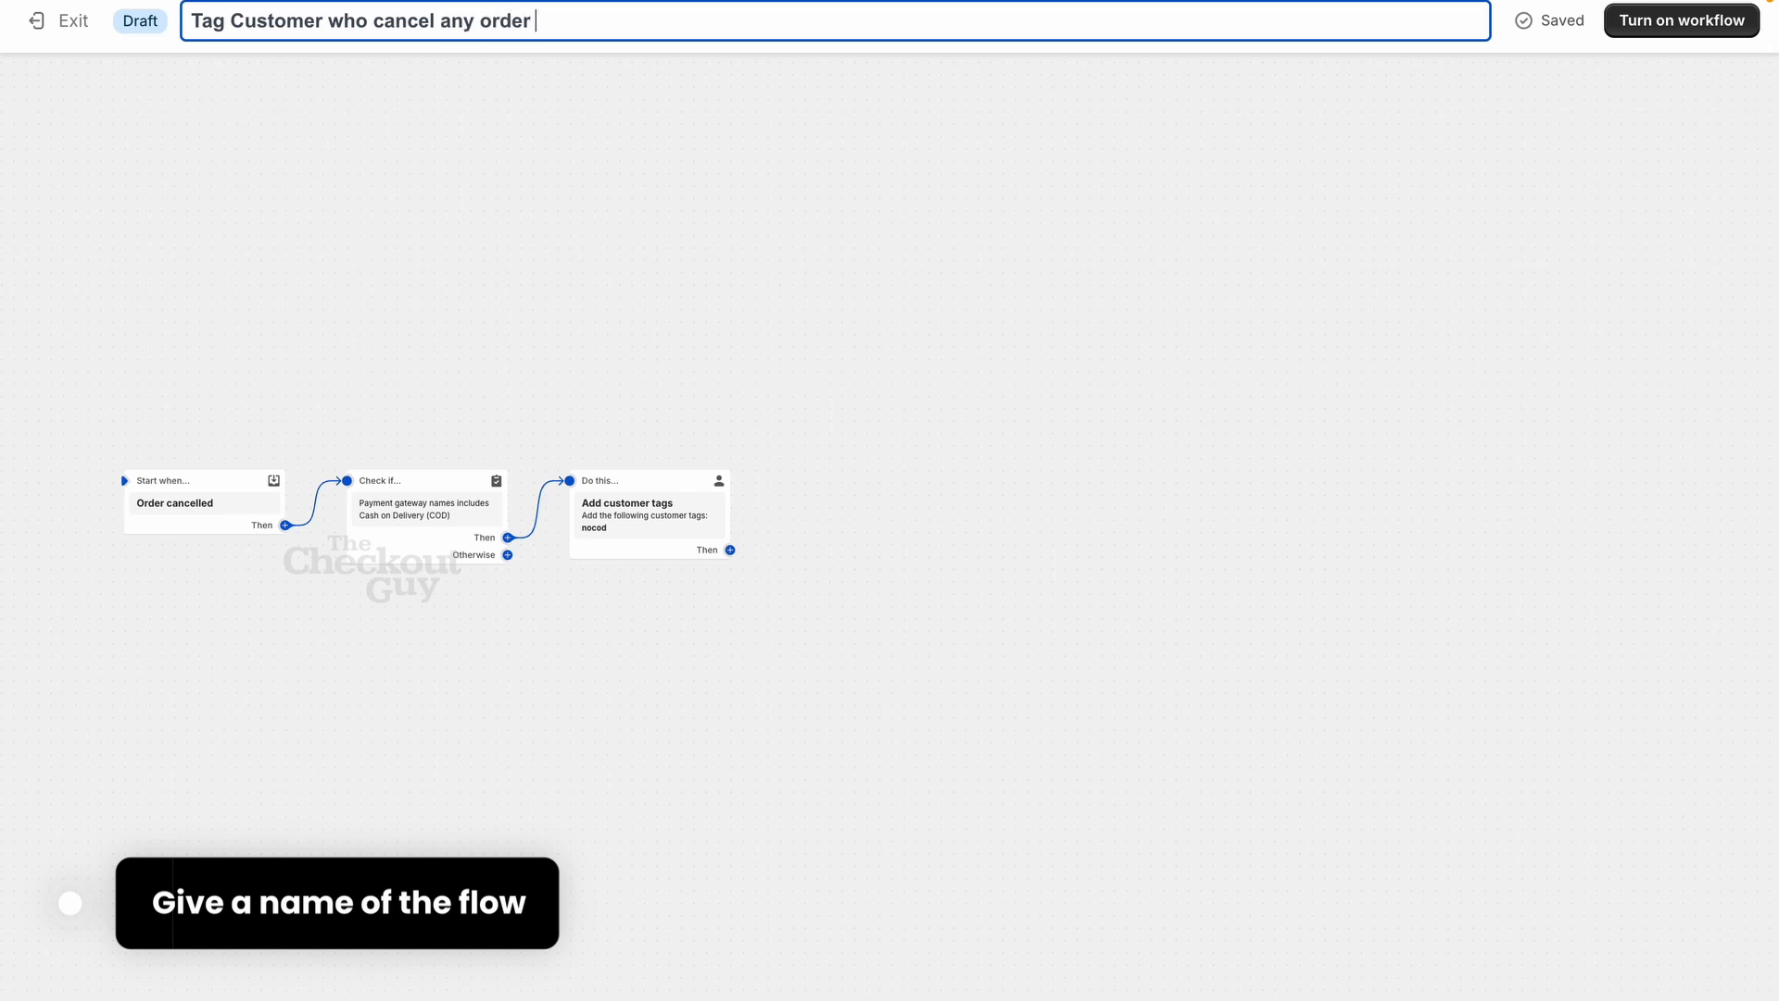
{"action": "type", "text": "OD"}
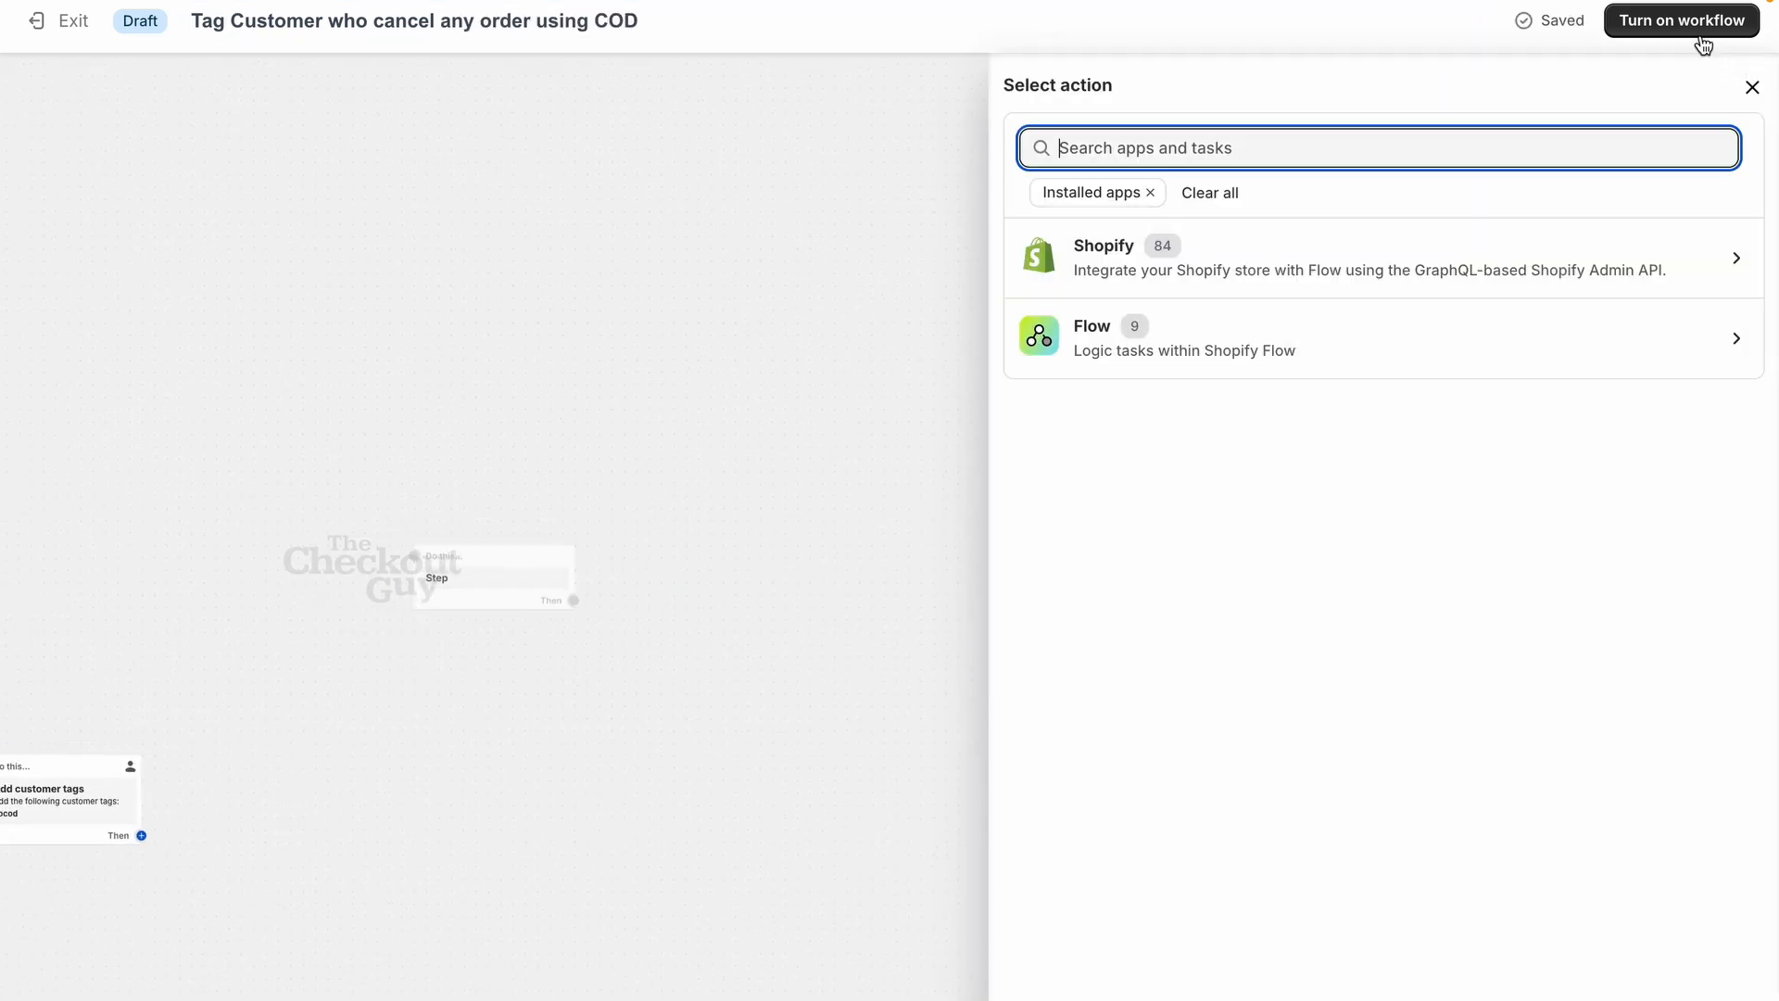
Turn on the workflow and exit the workflow editor.
{"action": "left_click", "coordinate": [1688, 28]}
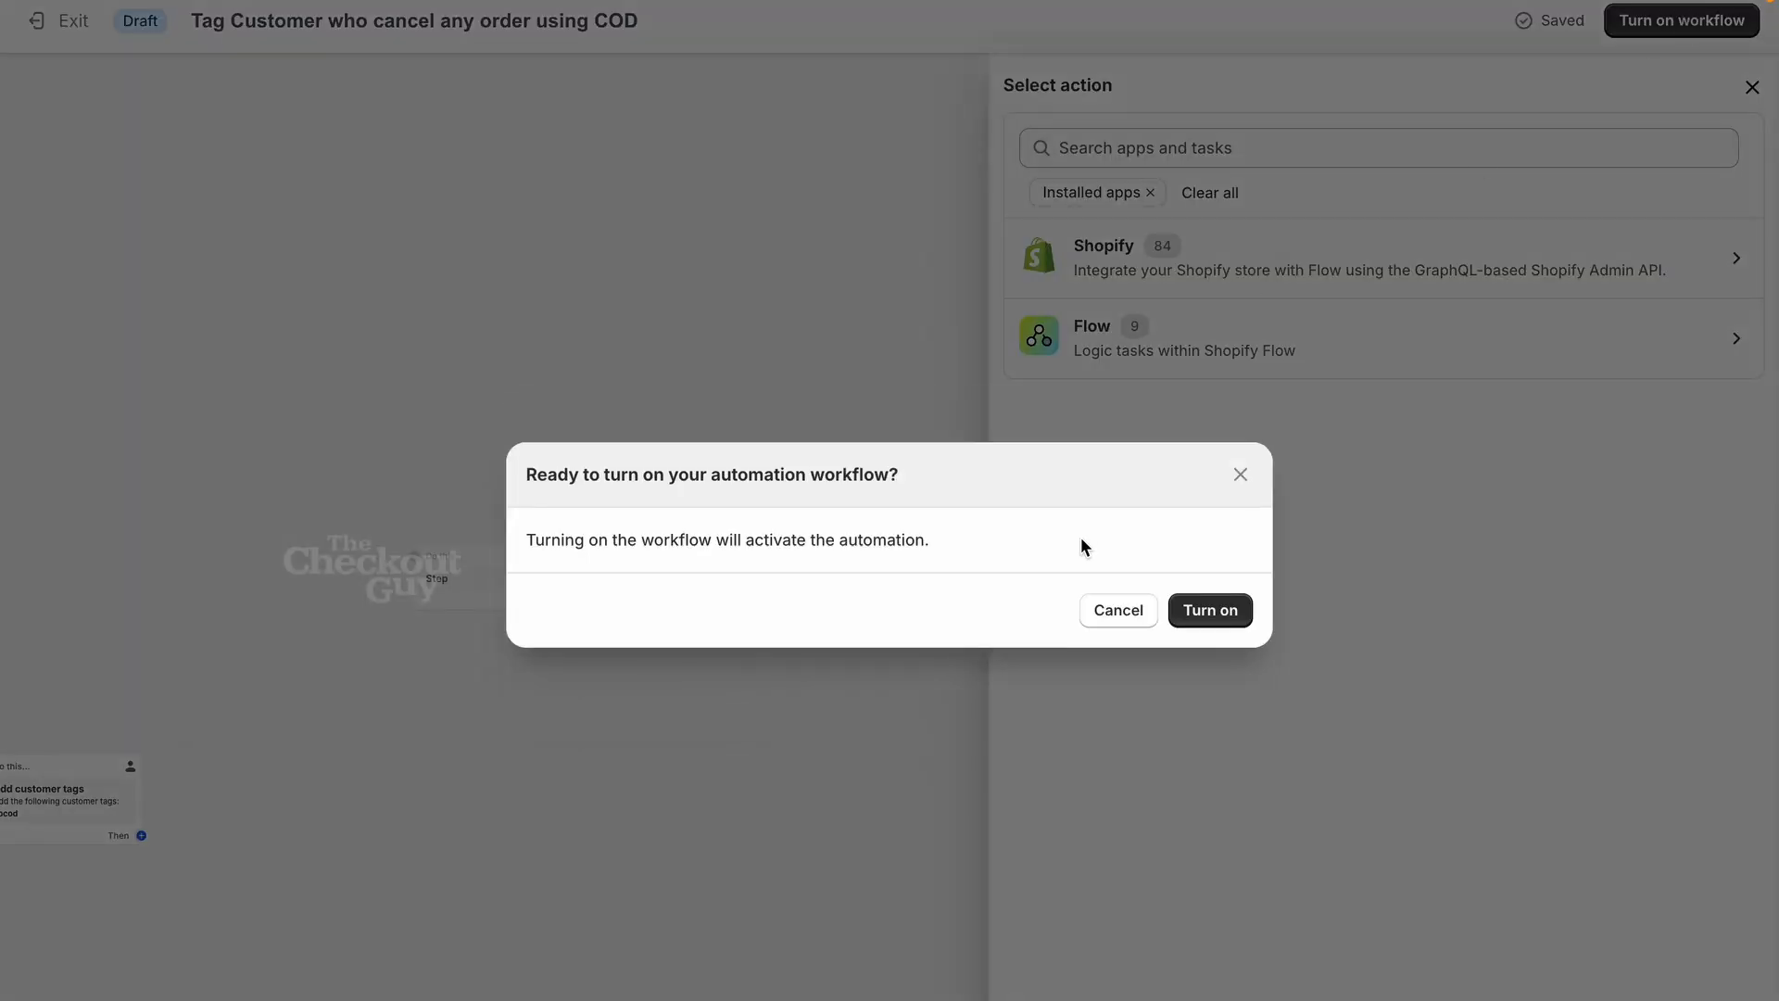
{"action": "left_click", "coordinate": [1210, 612]}
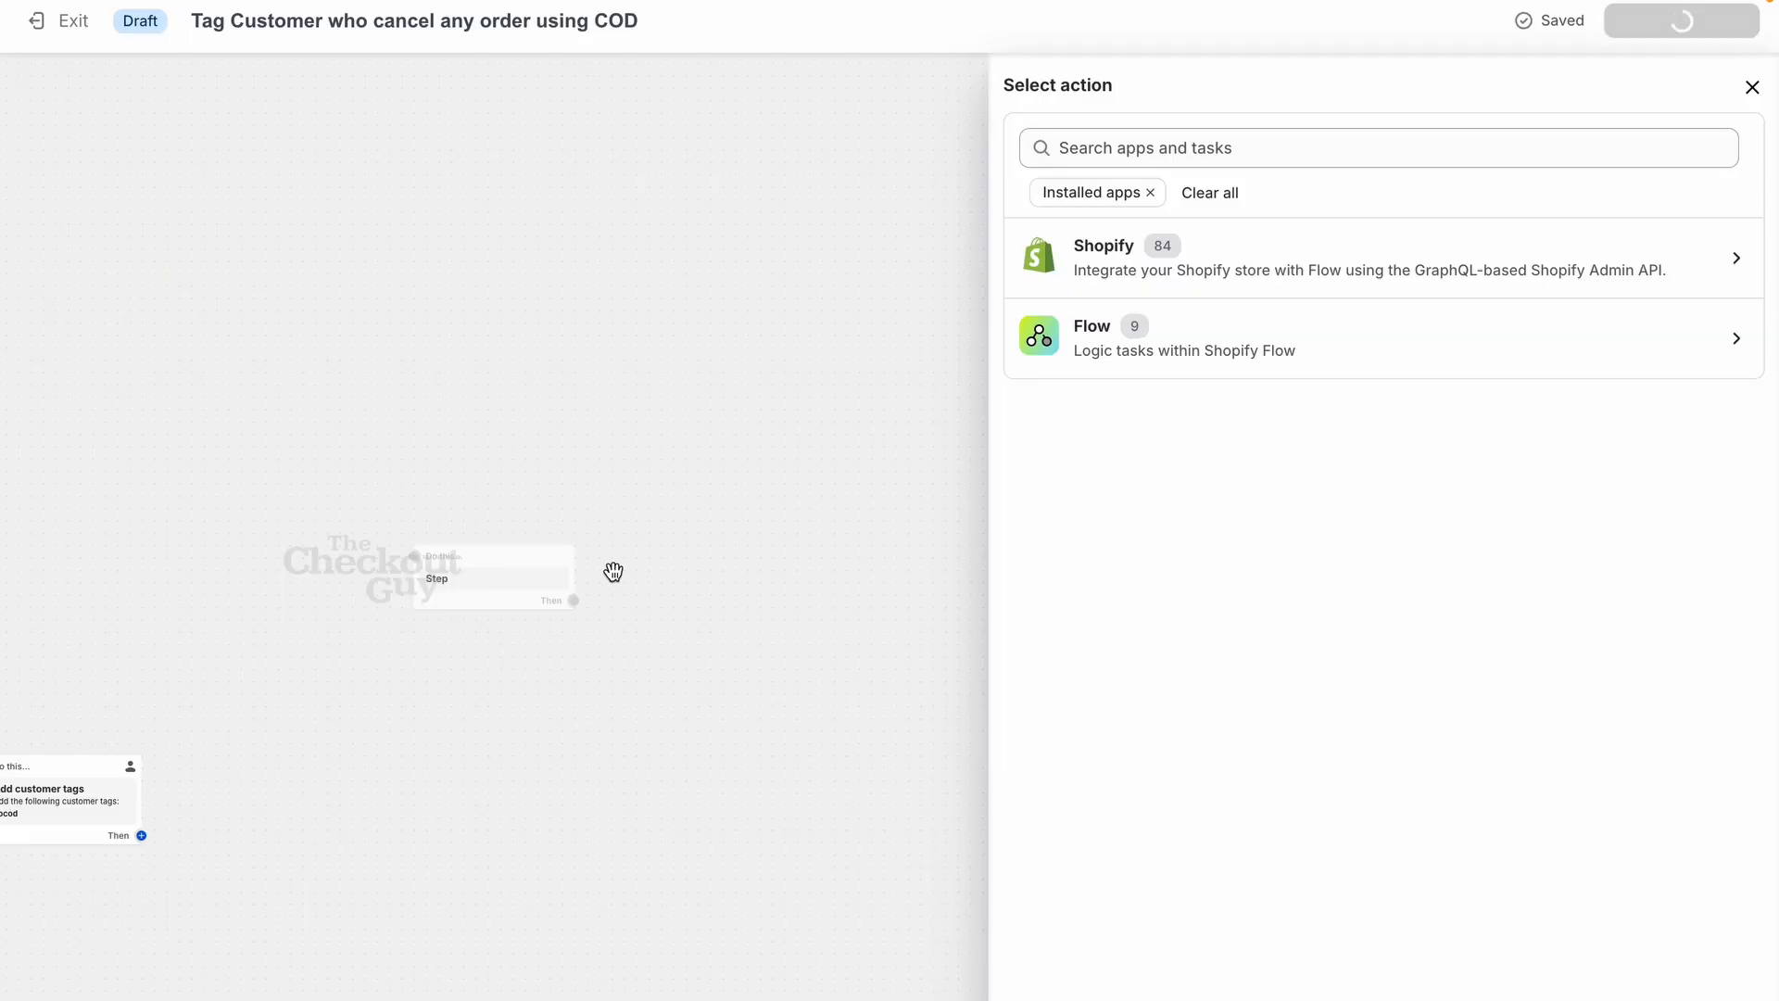
{"action": "left_click", "coordinate": [76, 22]}
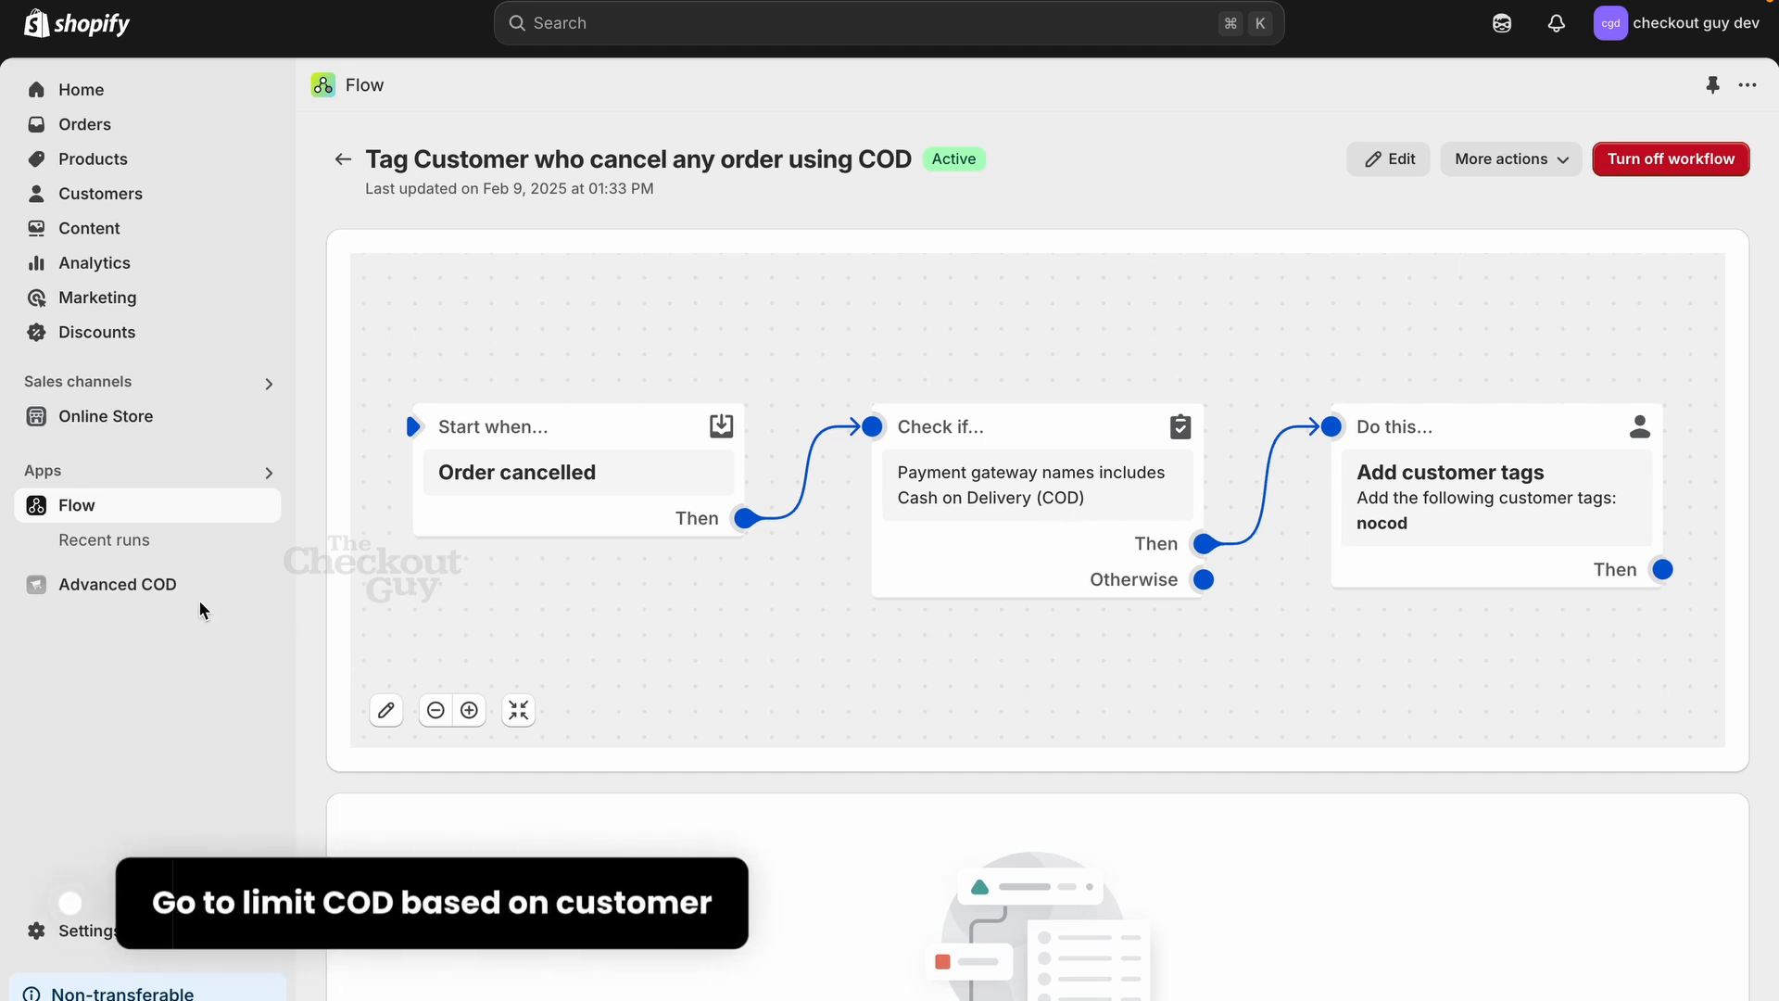
Open Limit COD Based On Customer in the Advanced COD app and select Cash on Delivery (COD) as the payment method.
{"action": "left_click", "coordinate": [167, 586]}
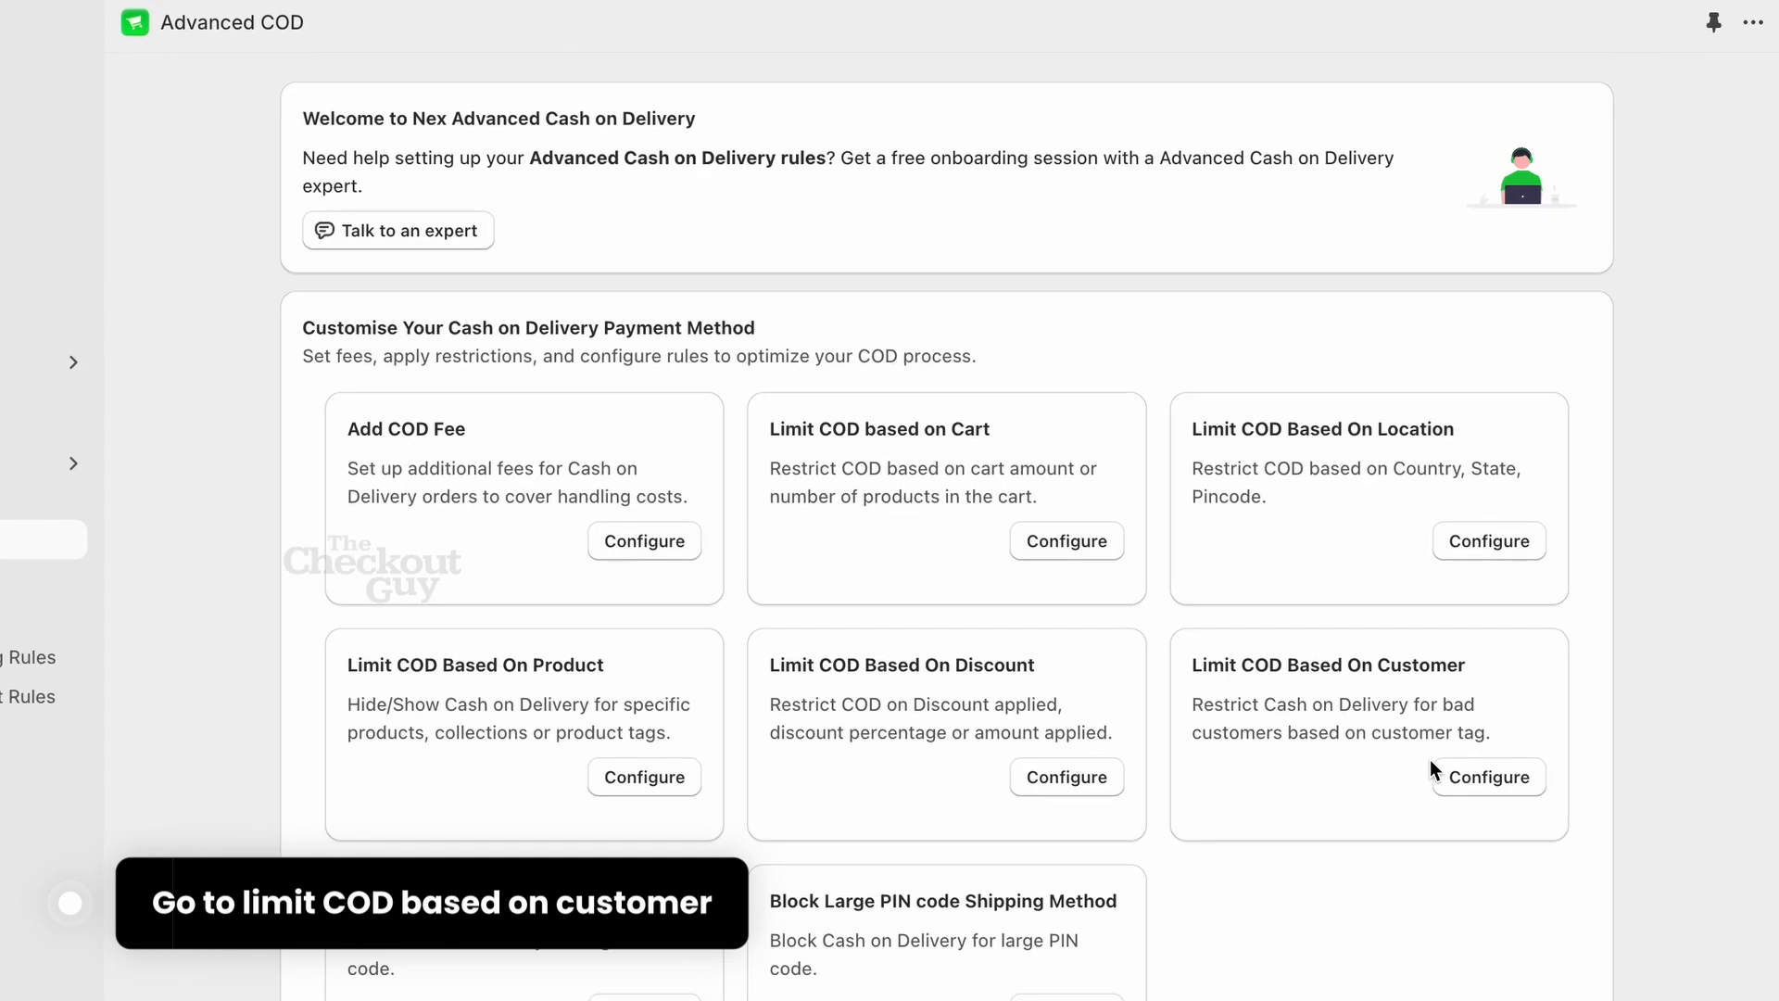
{"action": "left_click", "coordinate": [1494, 762]}
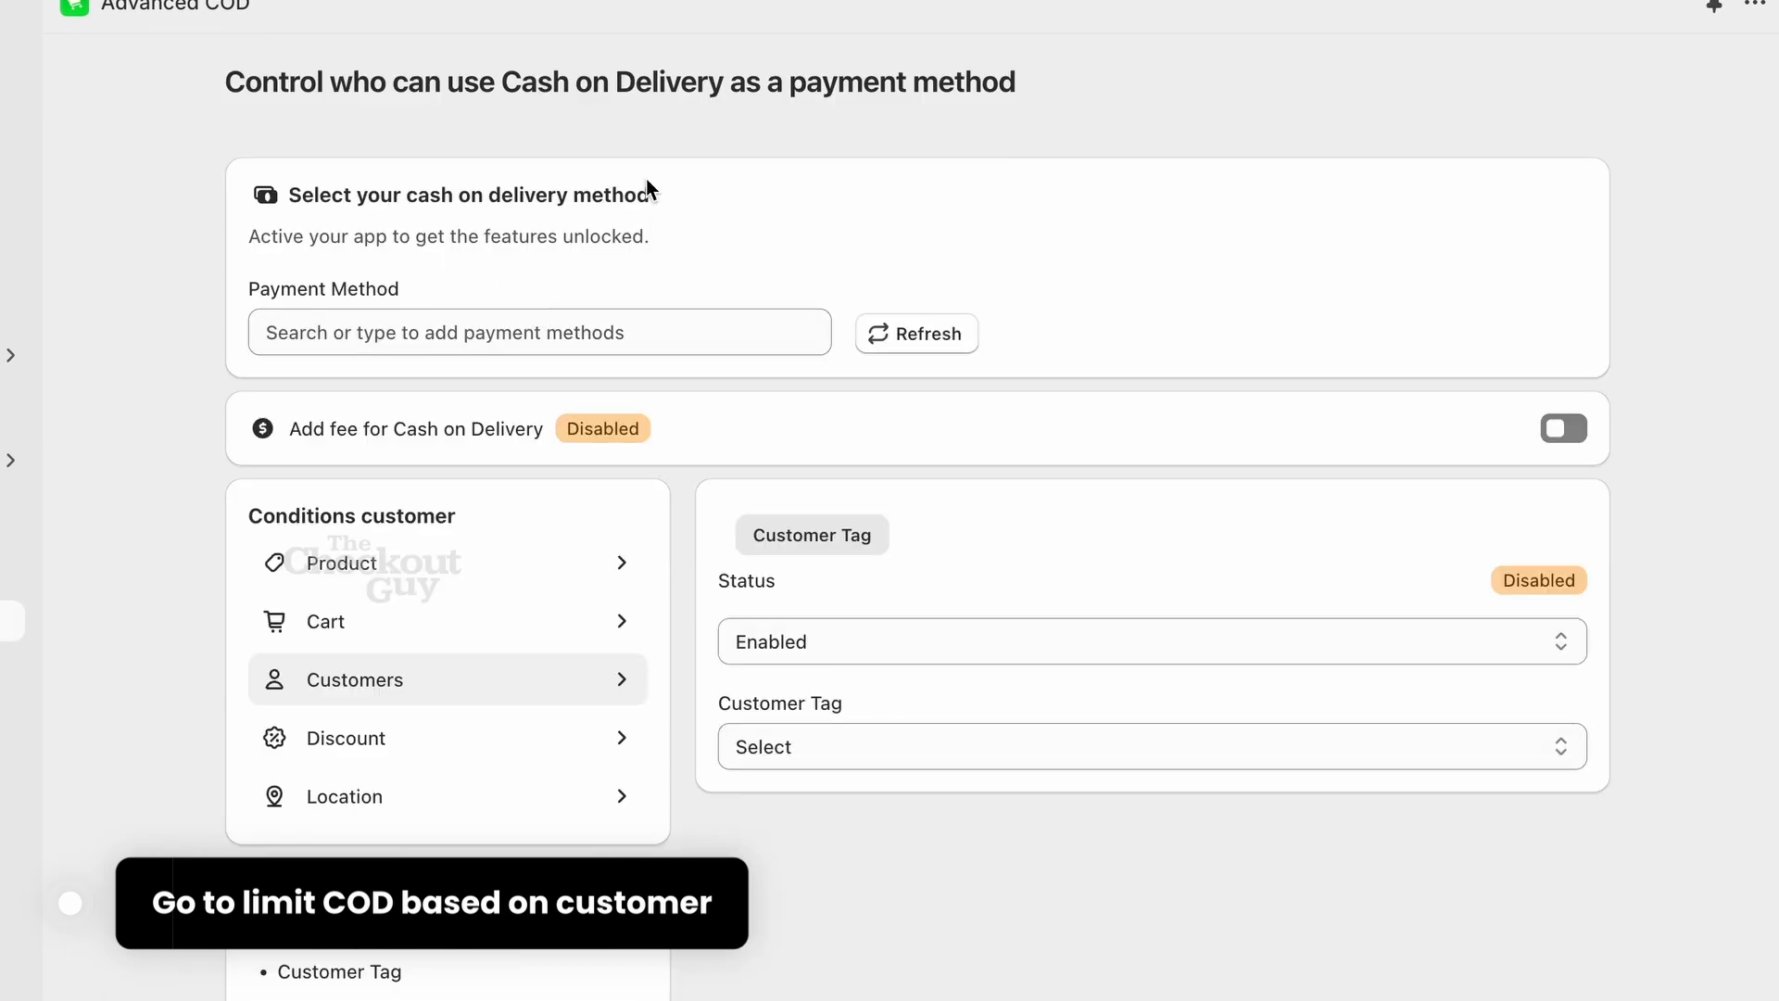
{"action": "left_click", "coordinate": [465, 320]}
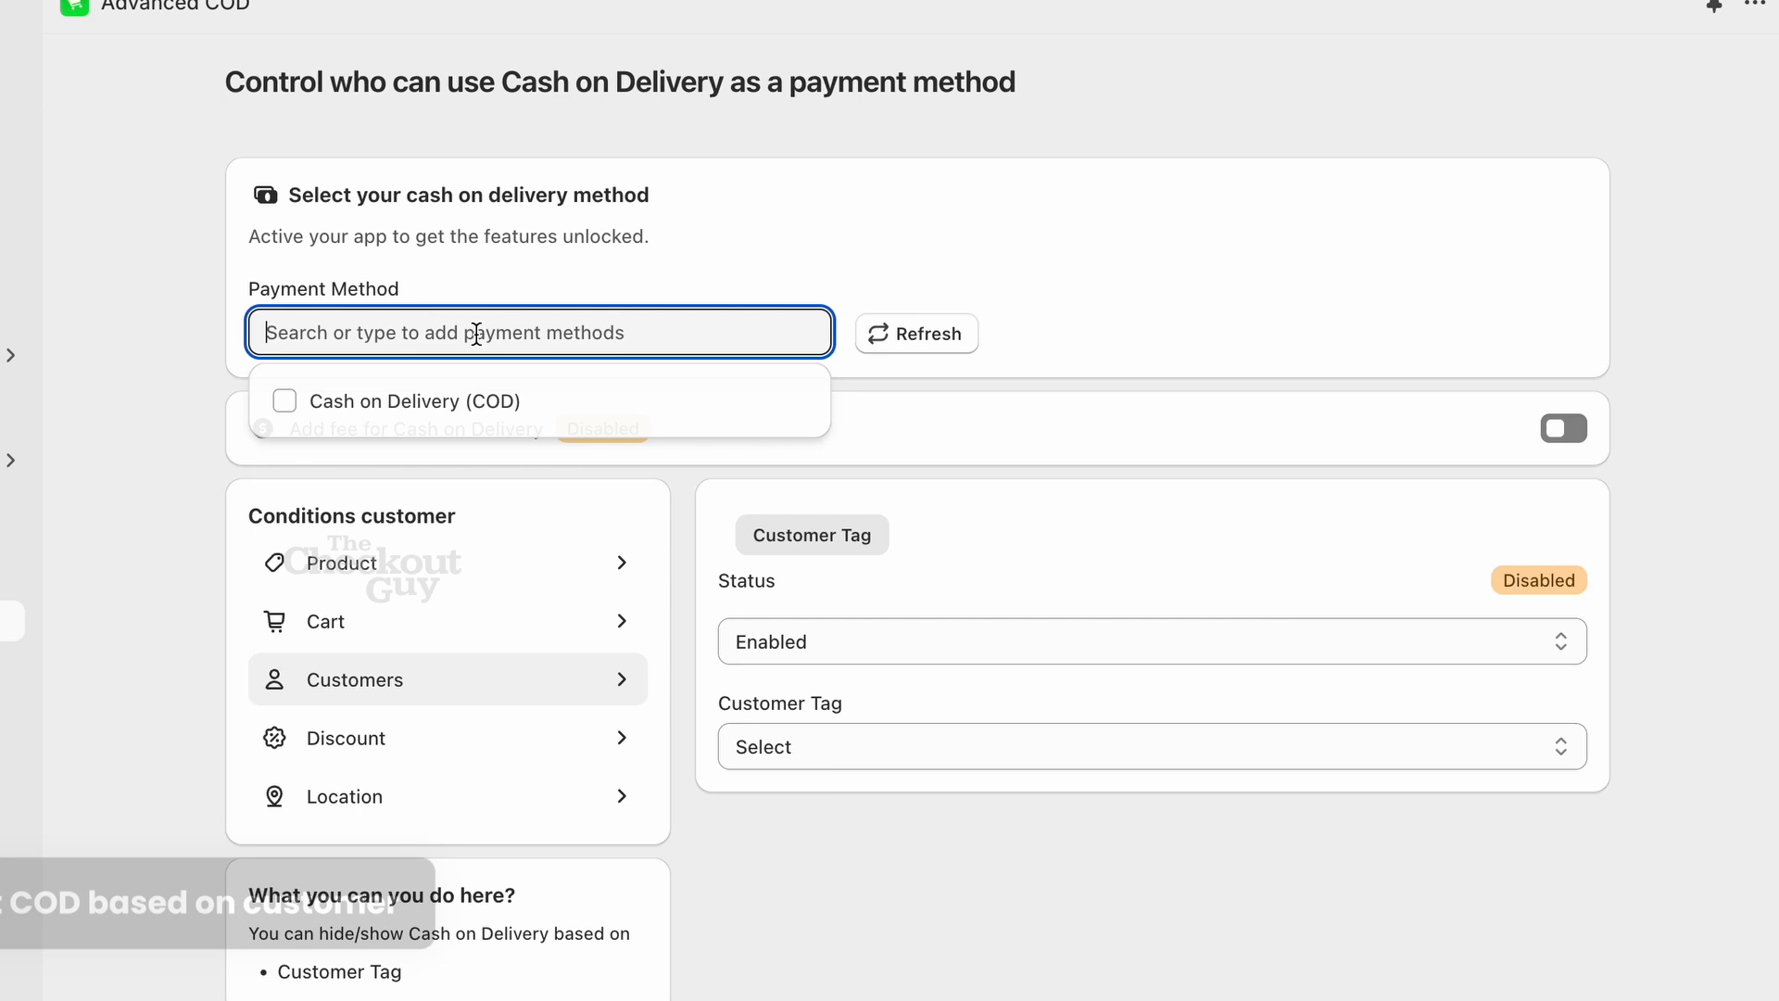
{"action": "left_click", "coordinate": [432, 417]}
{"action": "left_click", "coordinate": [1050, 244]}
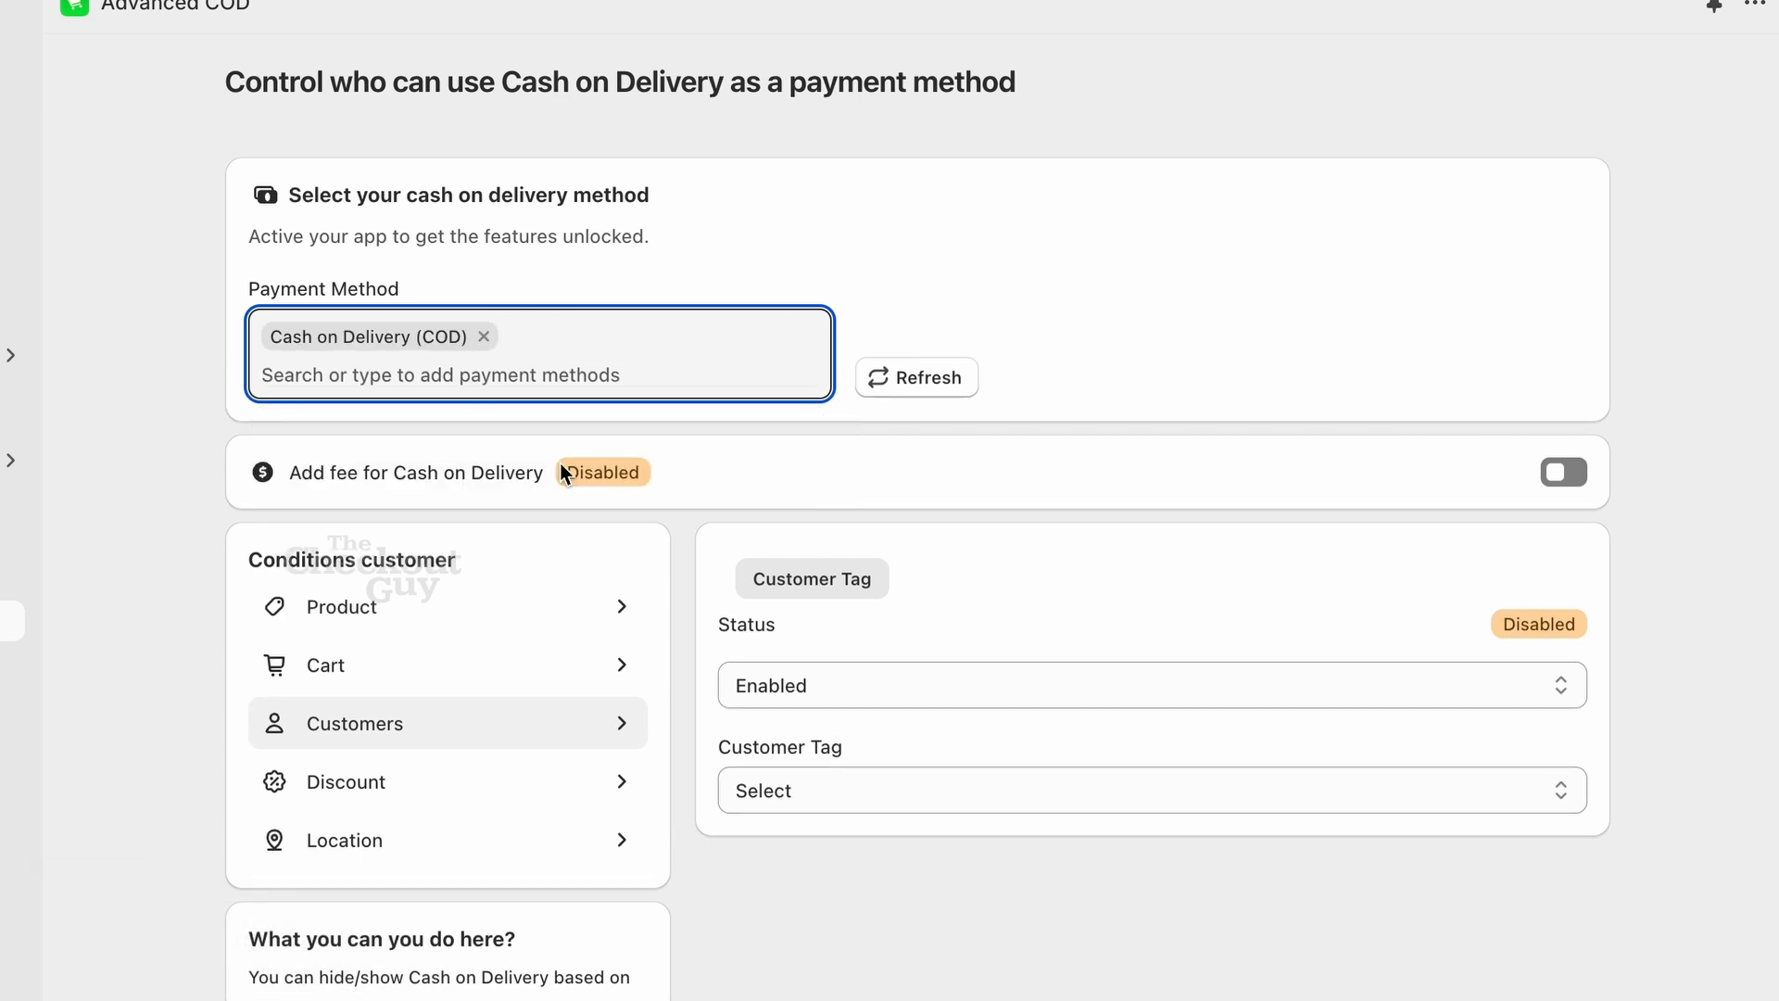
{"action": "left_click", "coordinate": [1565, 472]}
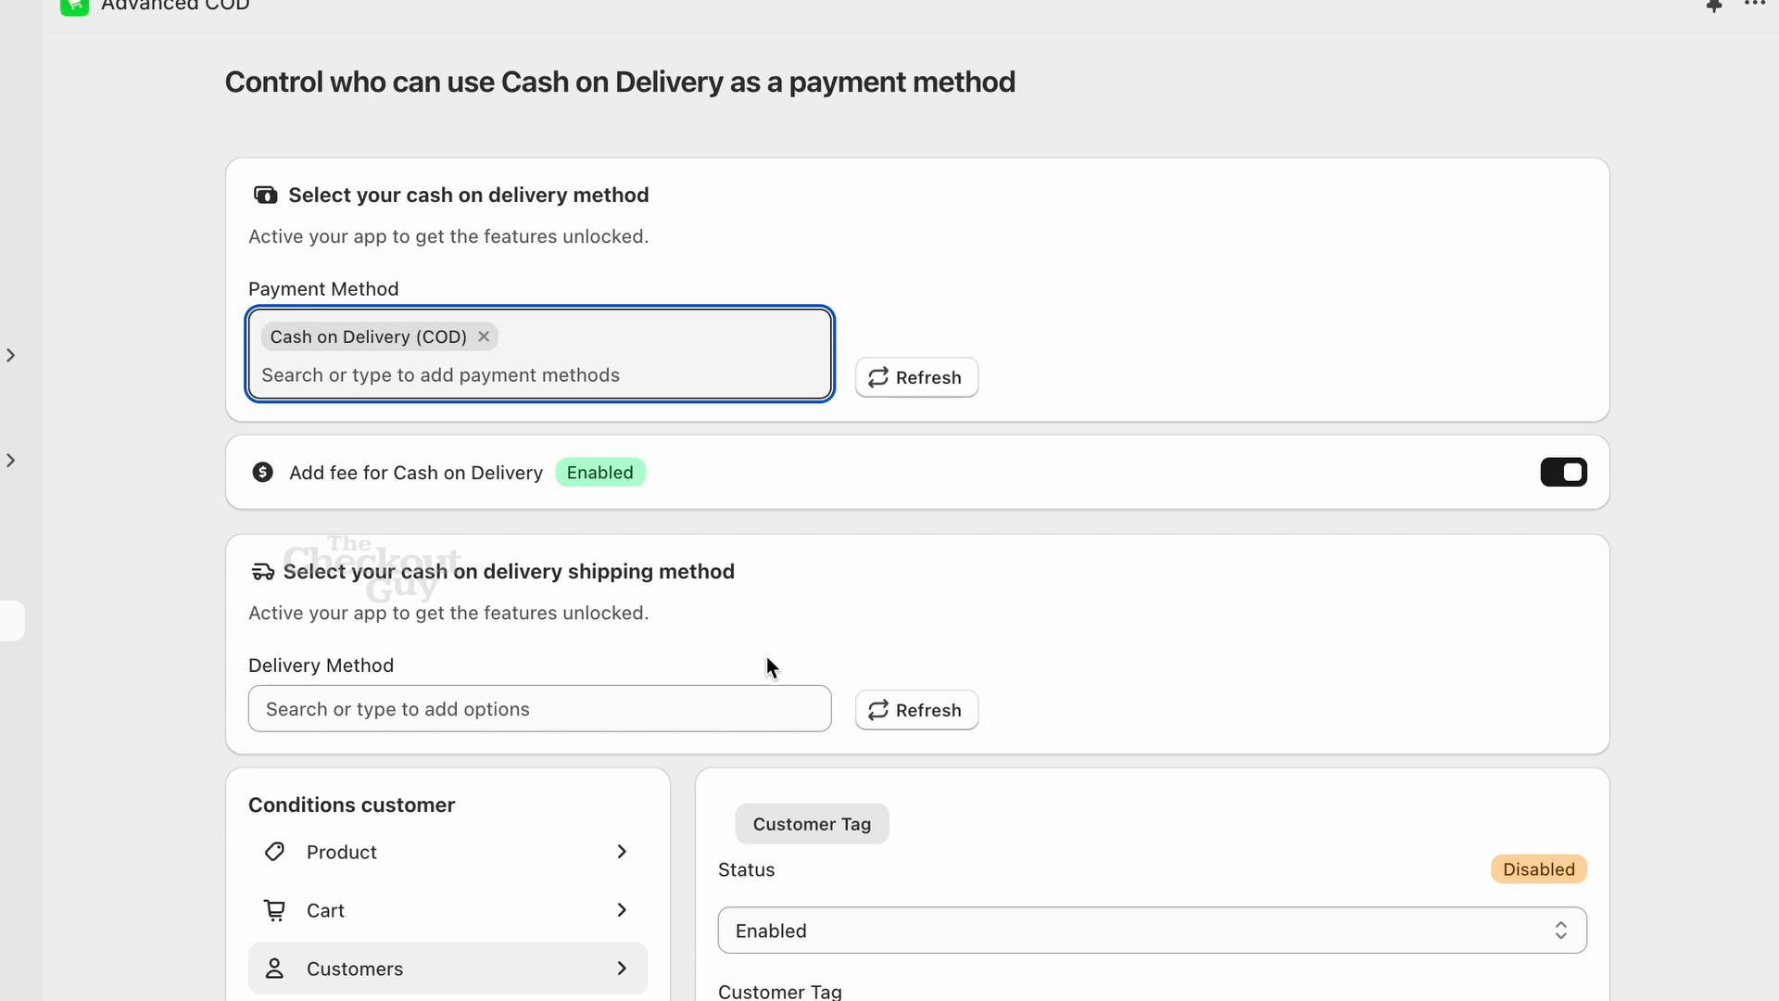
{"action": "left_click", "coordinate": [385, 716]}
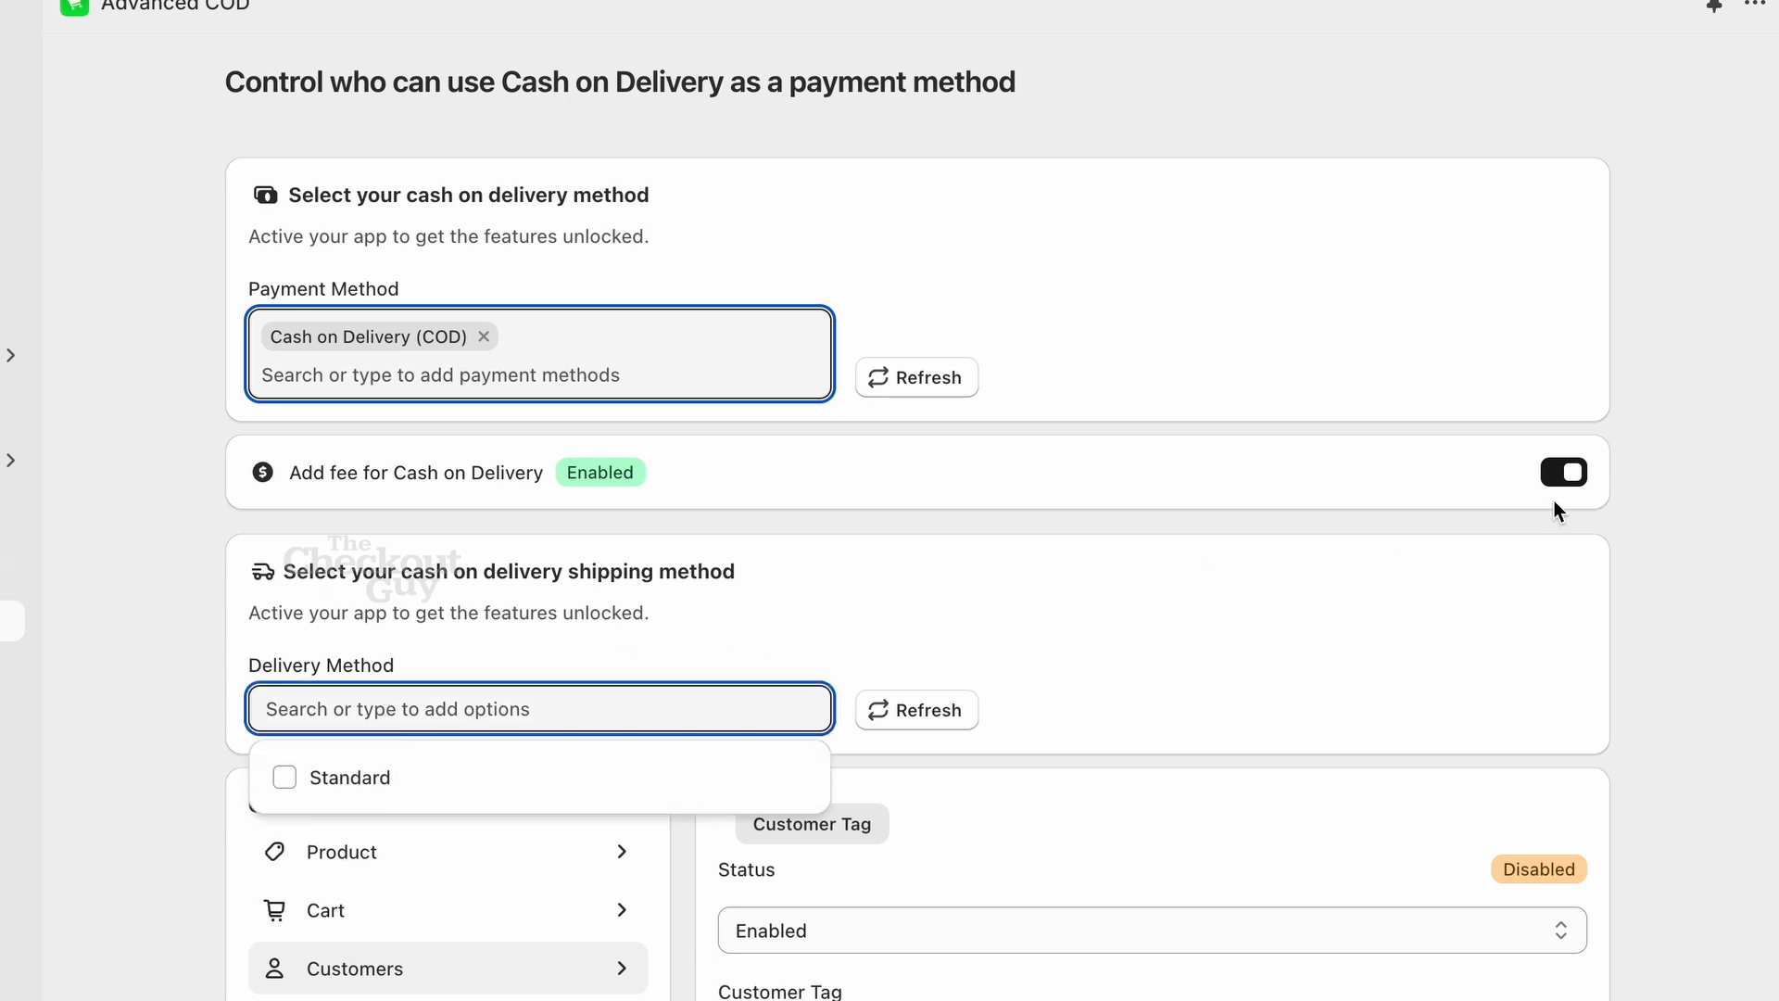
{"action": "left_click", "coordinate": [1565, 473]}
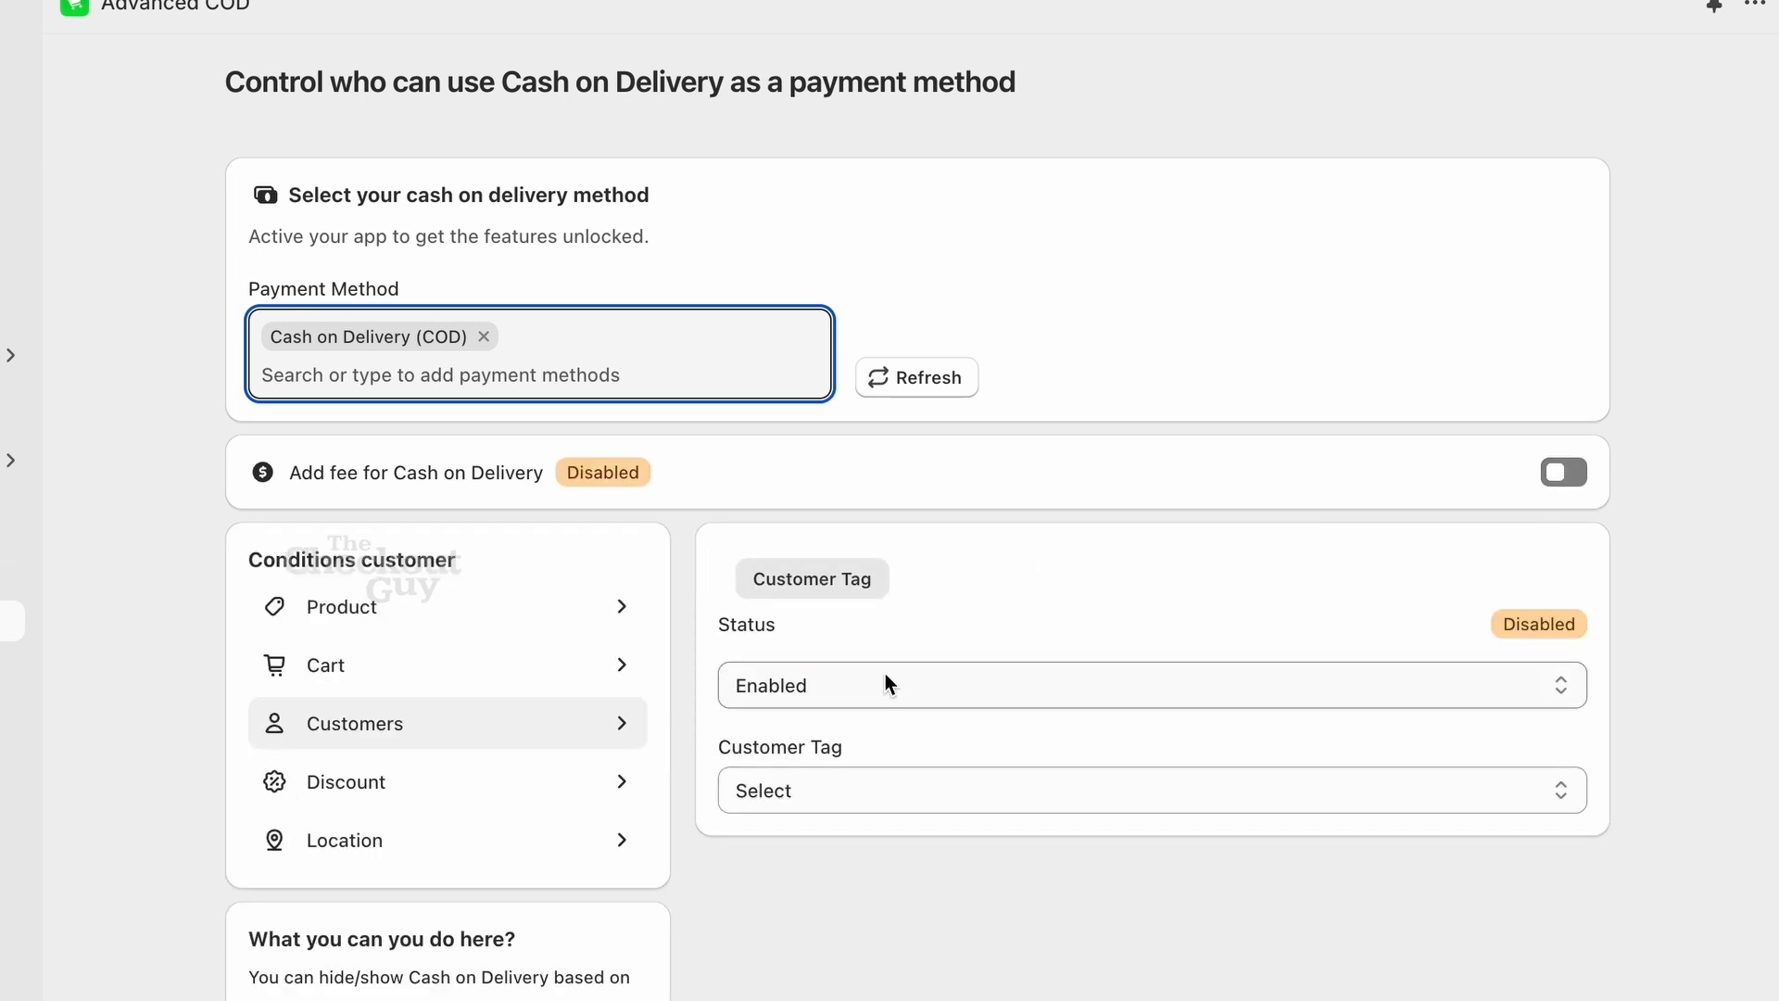
Enable the Customer Tag condition and set it to "Hide COD for the customer with tag".
{"action": "left_click", "coordinate": [876, 690]}
{"action": "left_click", "coordinate": [830, 712]}
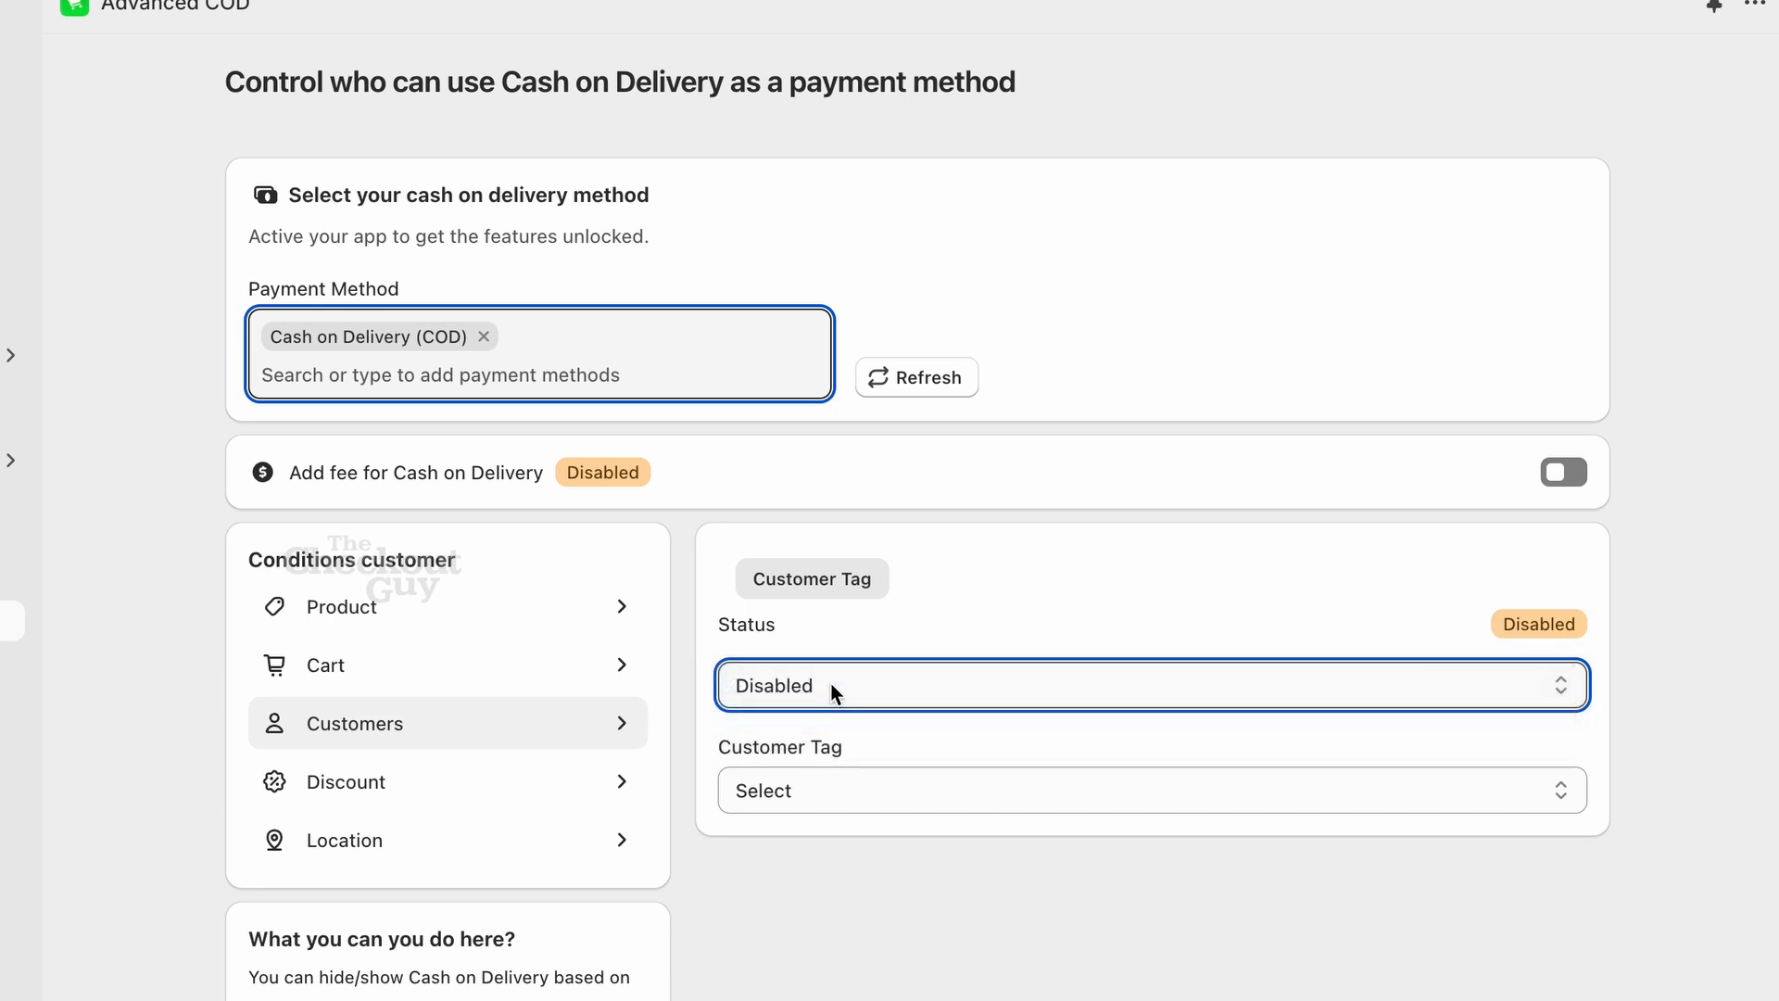
{"action": "left_click", "coordinate": [834, 693]}
{"action": "left_click", "coordinate": [815, 648]}
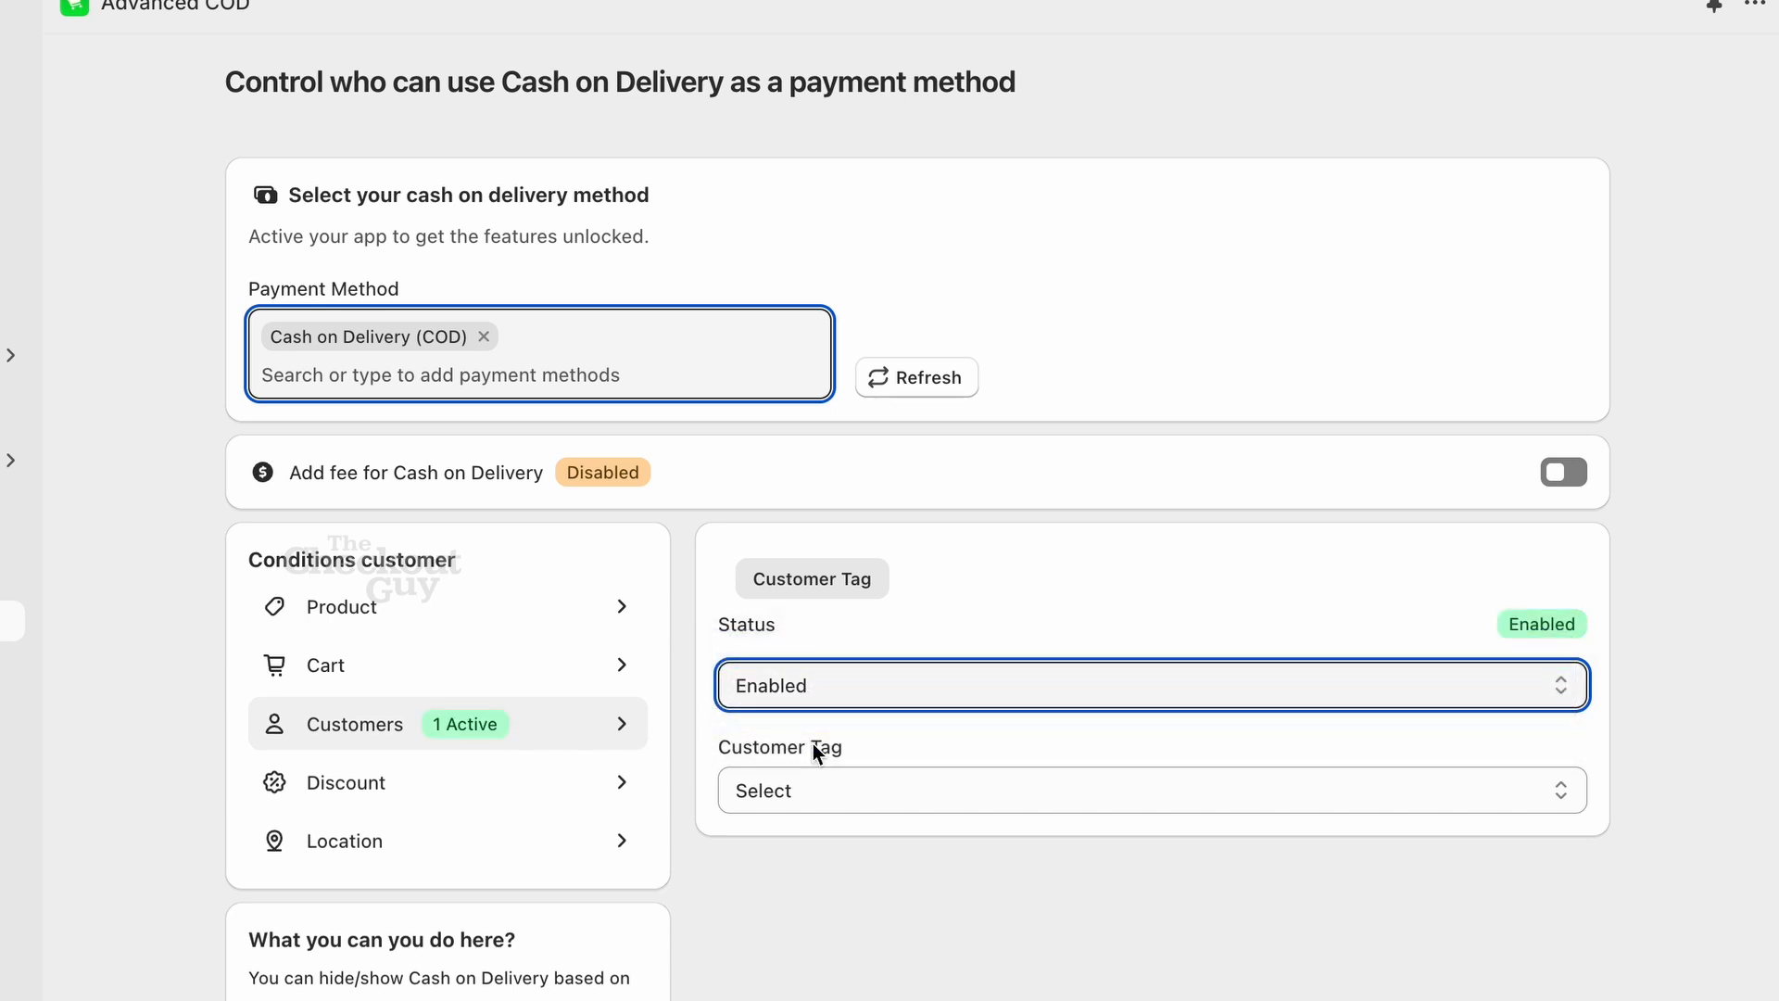
{"action": "left_click", "coordinate": [803, 790]}
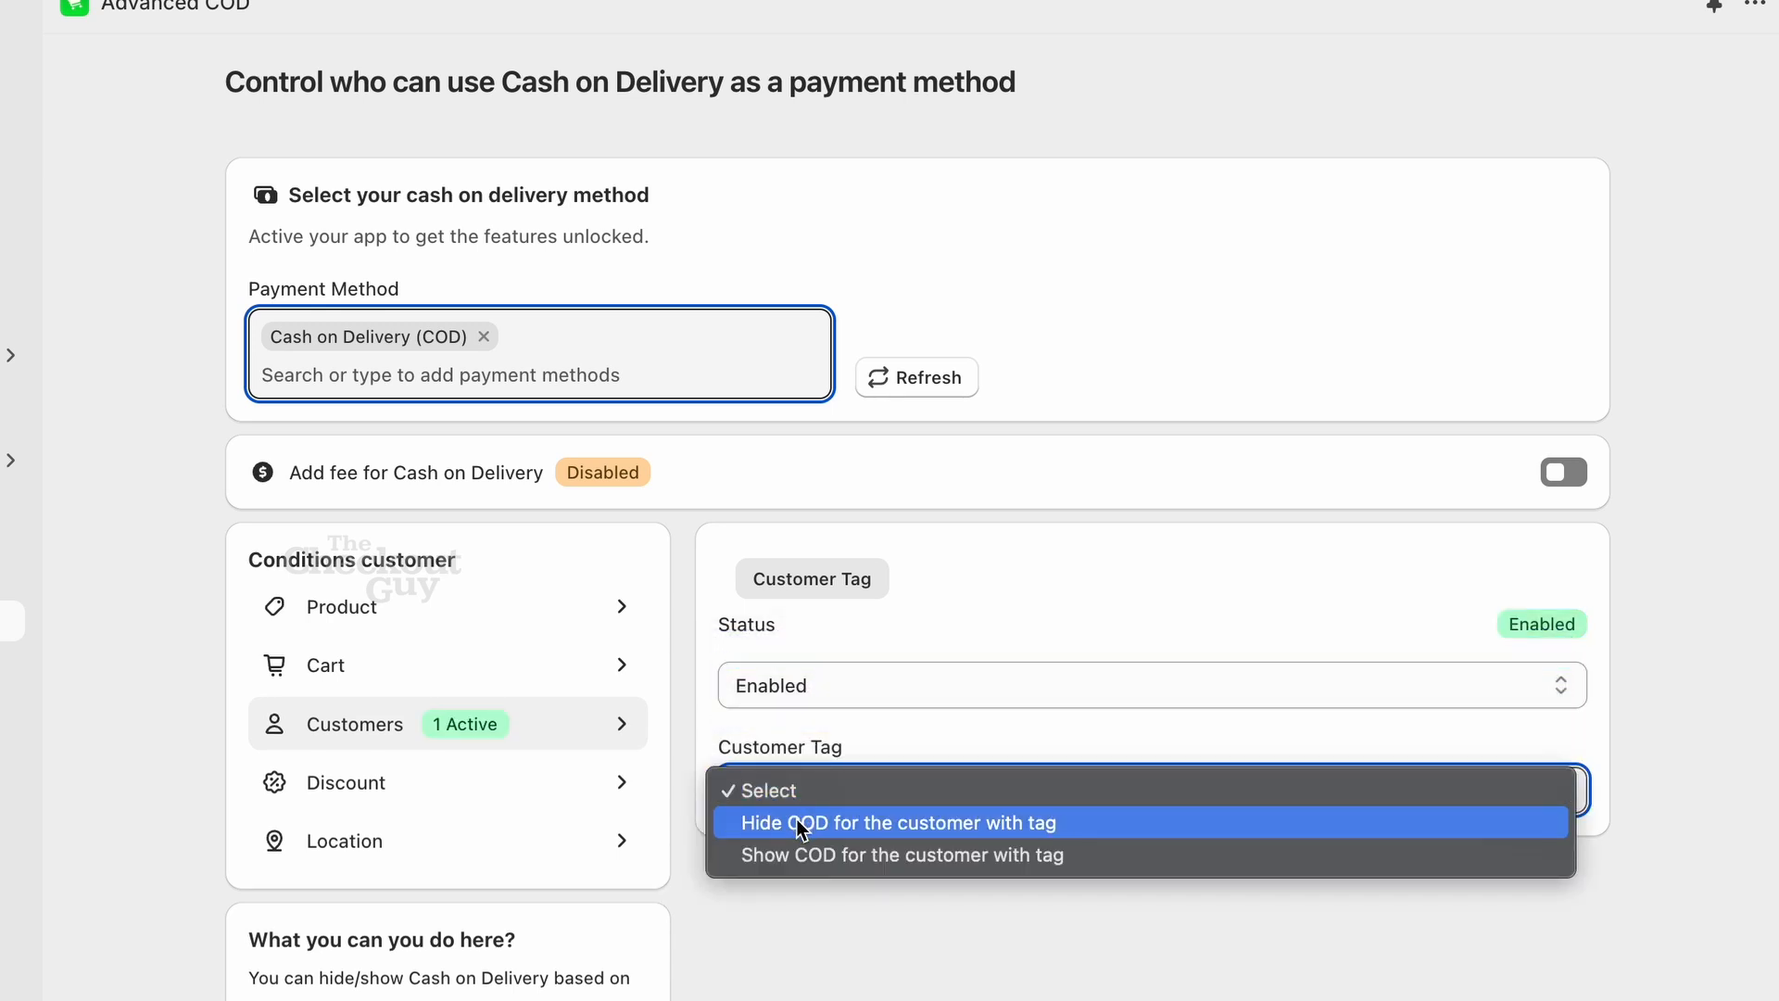
{"action": "left_click", "coordinate": [797, 823]}
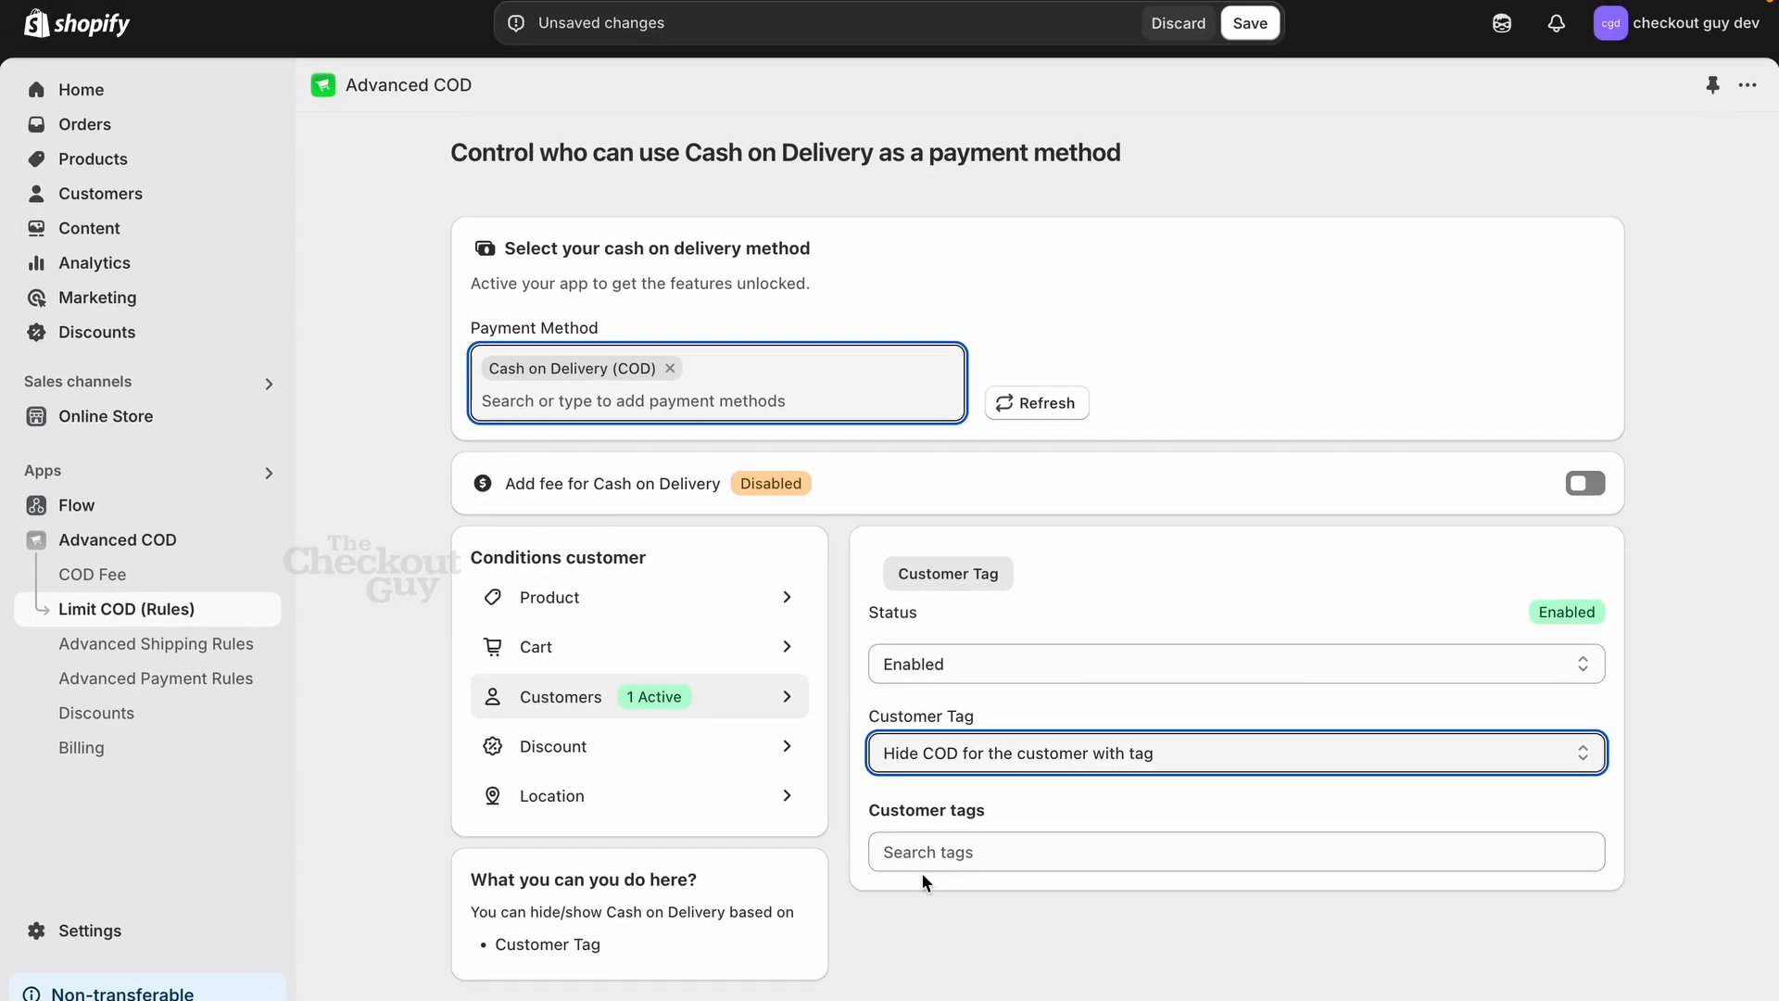
Add "nocod" to the condition's customer tags and save the COD rule.
{"action": "left_click", "coordinate": [921, 865]}
{"action": "type", "text": "no"}
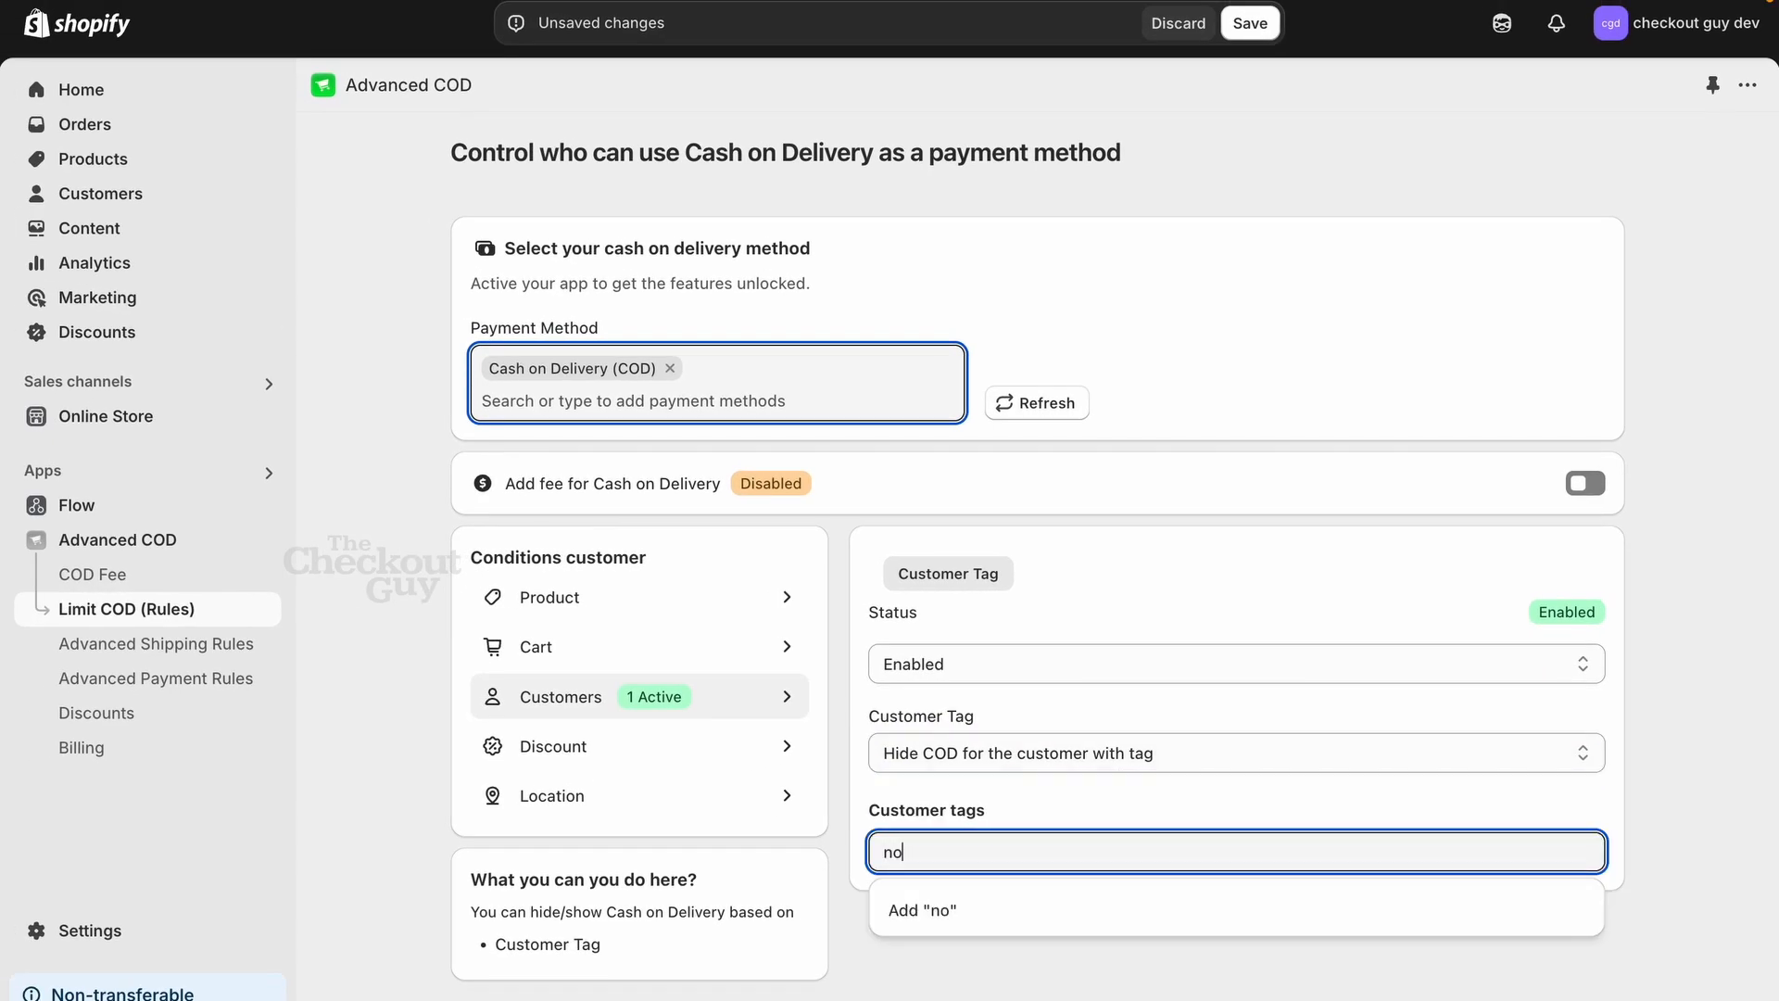
{"action": "type", "text": "cod"}
{"action": "key", "text": "Return"}
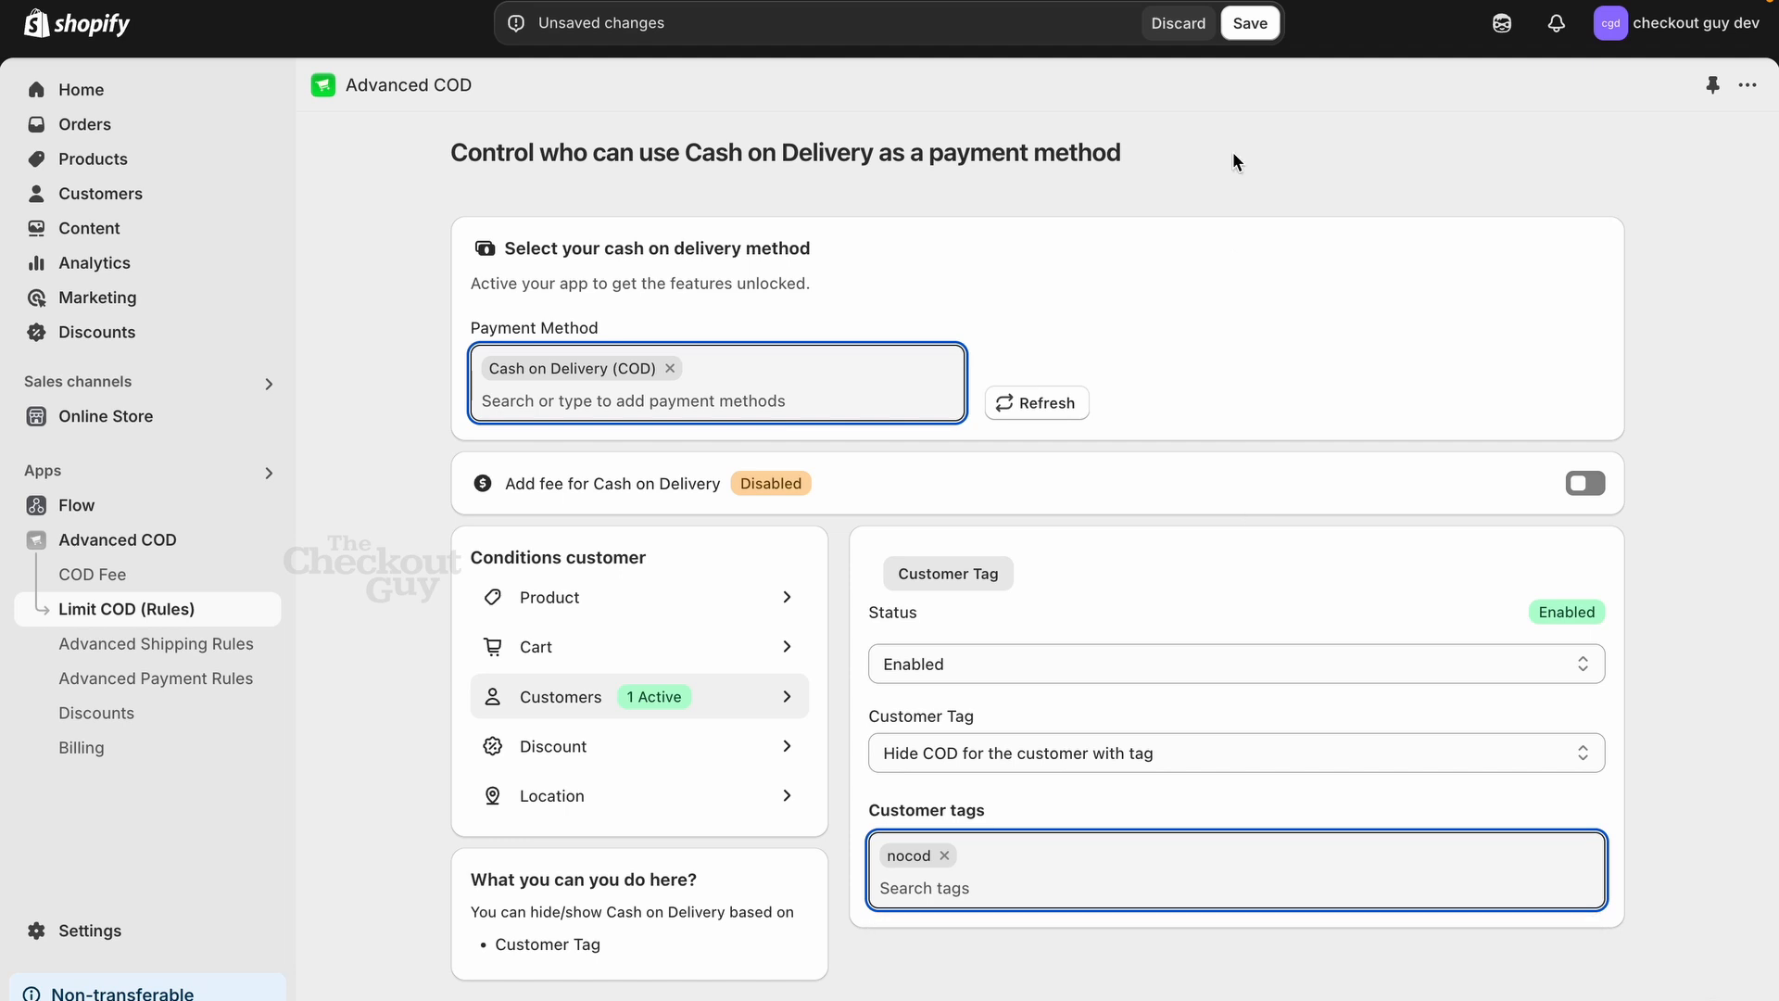
{"action": "left_click", "coordinate": [1253, 34]}
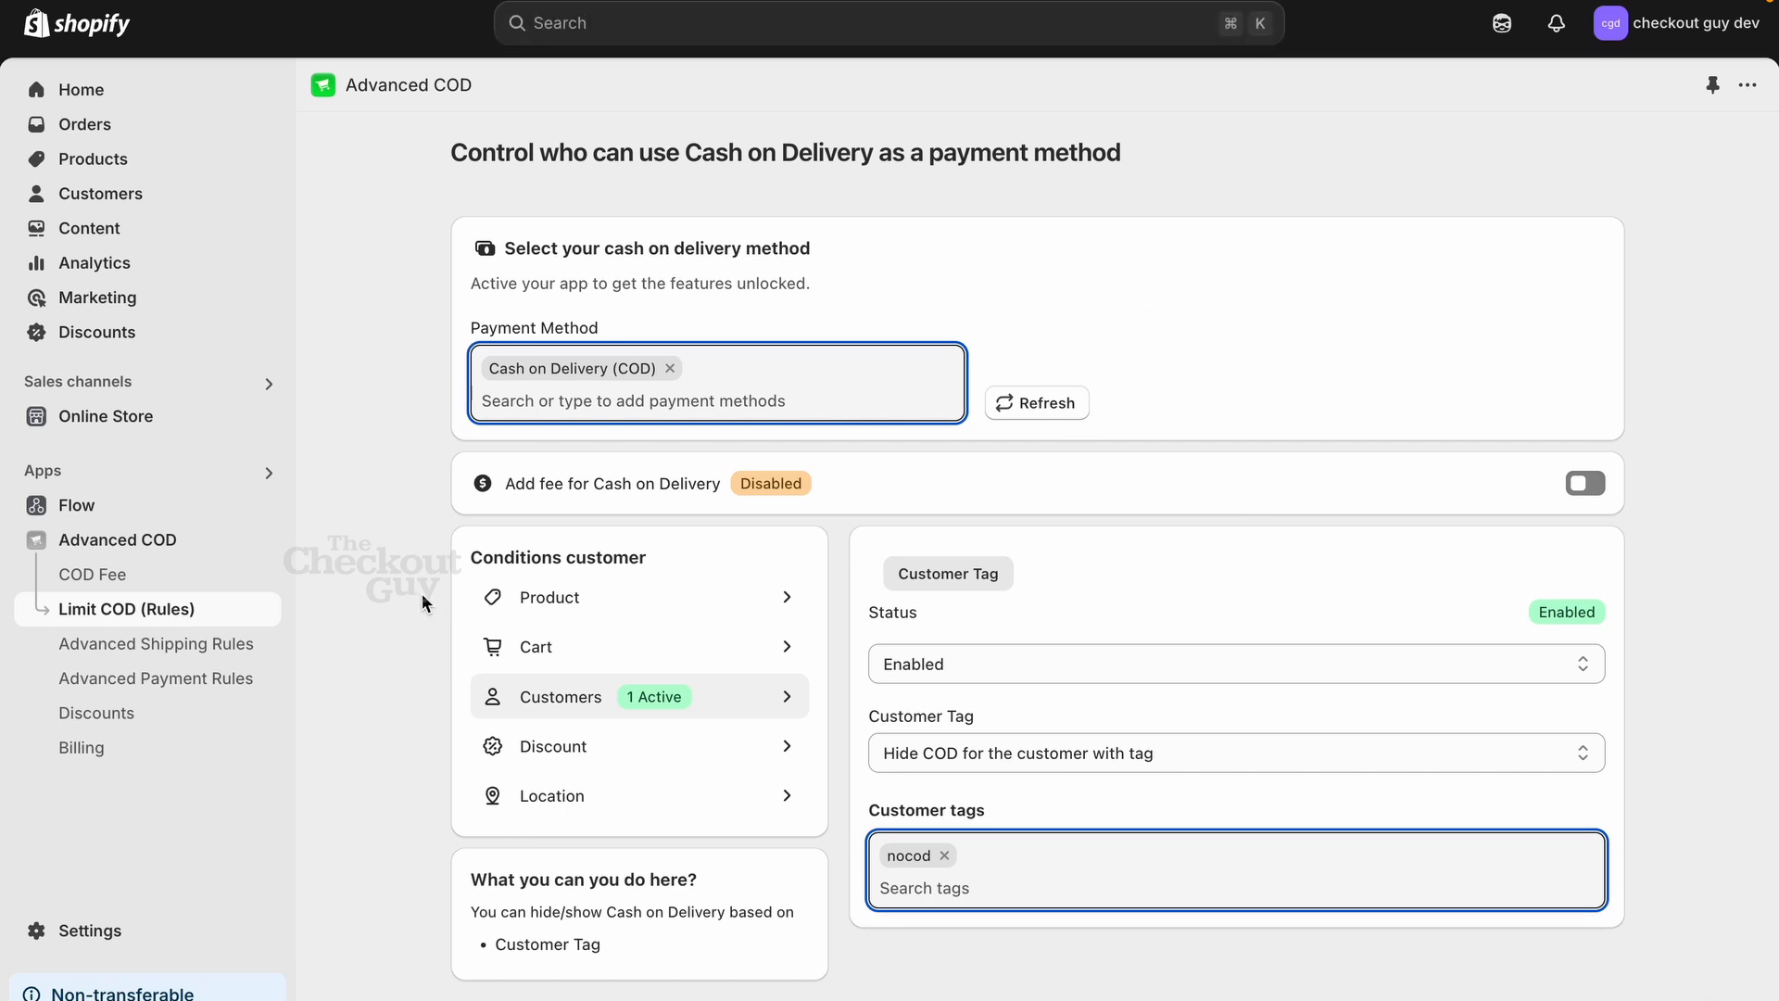
Review the workflow "Tag Customer who cancel any order using COD" in Flow and the Customers condition under Advanced COD's Limit COD (Rules).
{"action": "left_click", "coordinate": [212, 520]}
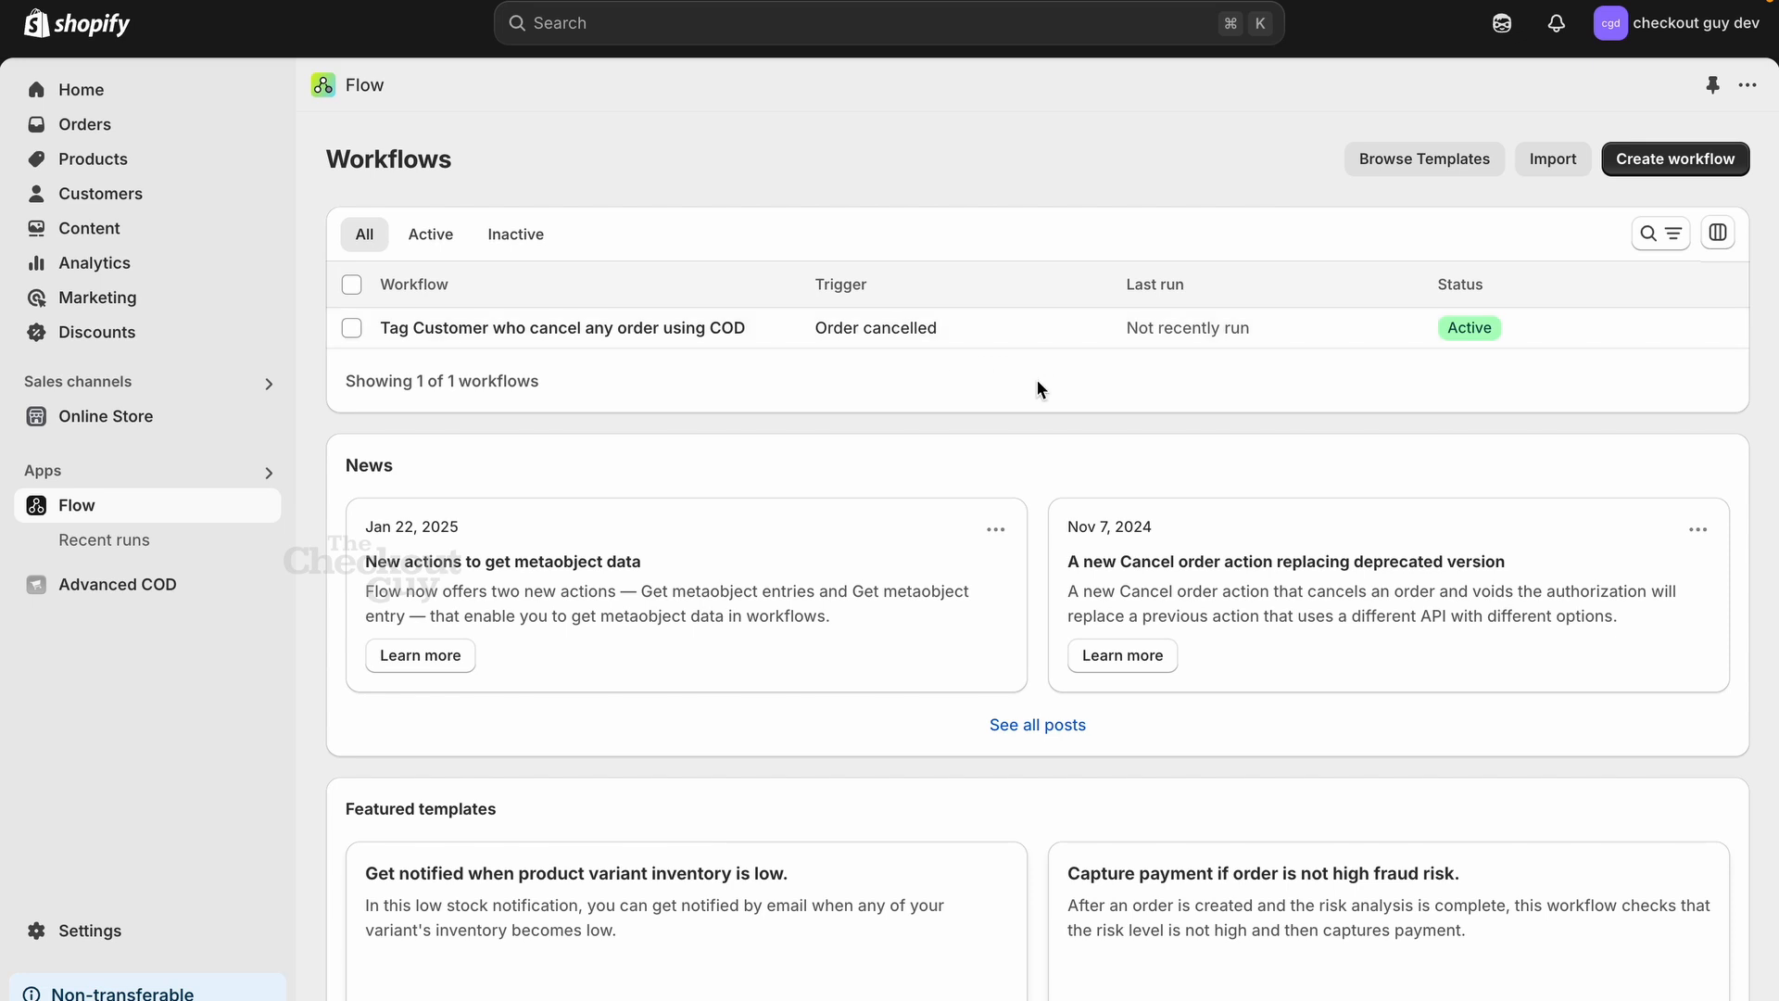
{"action": "left_click", "coordinate": [871, 334]}
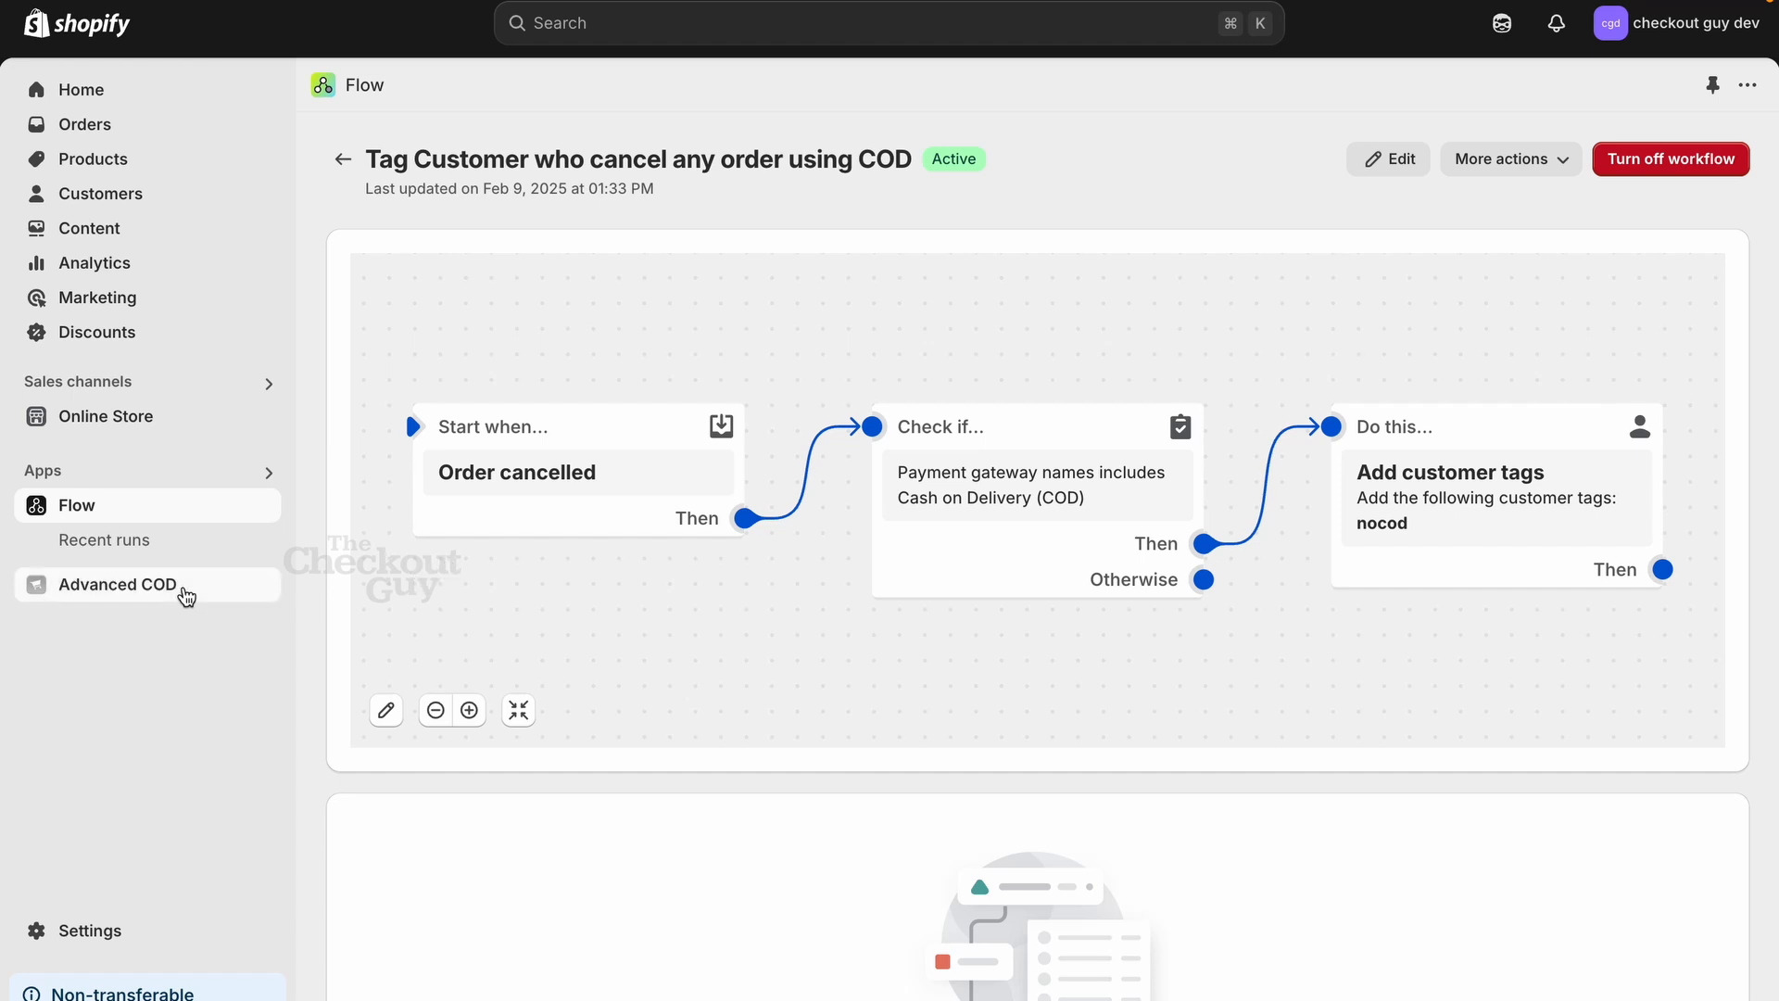
{"action": "left_click", "coordinate": [183, 587]}
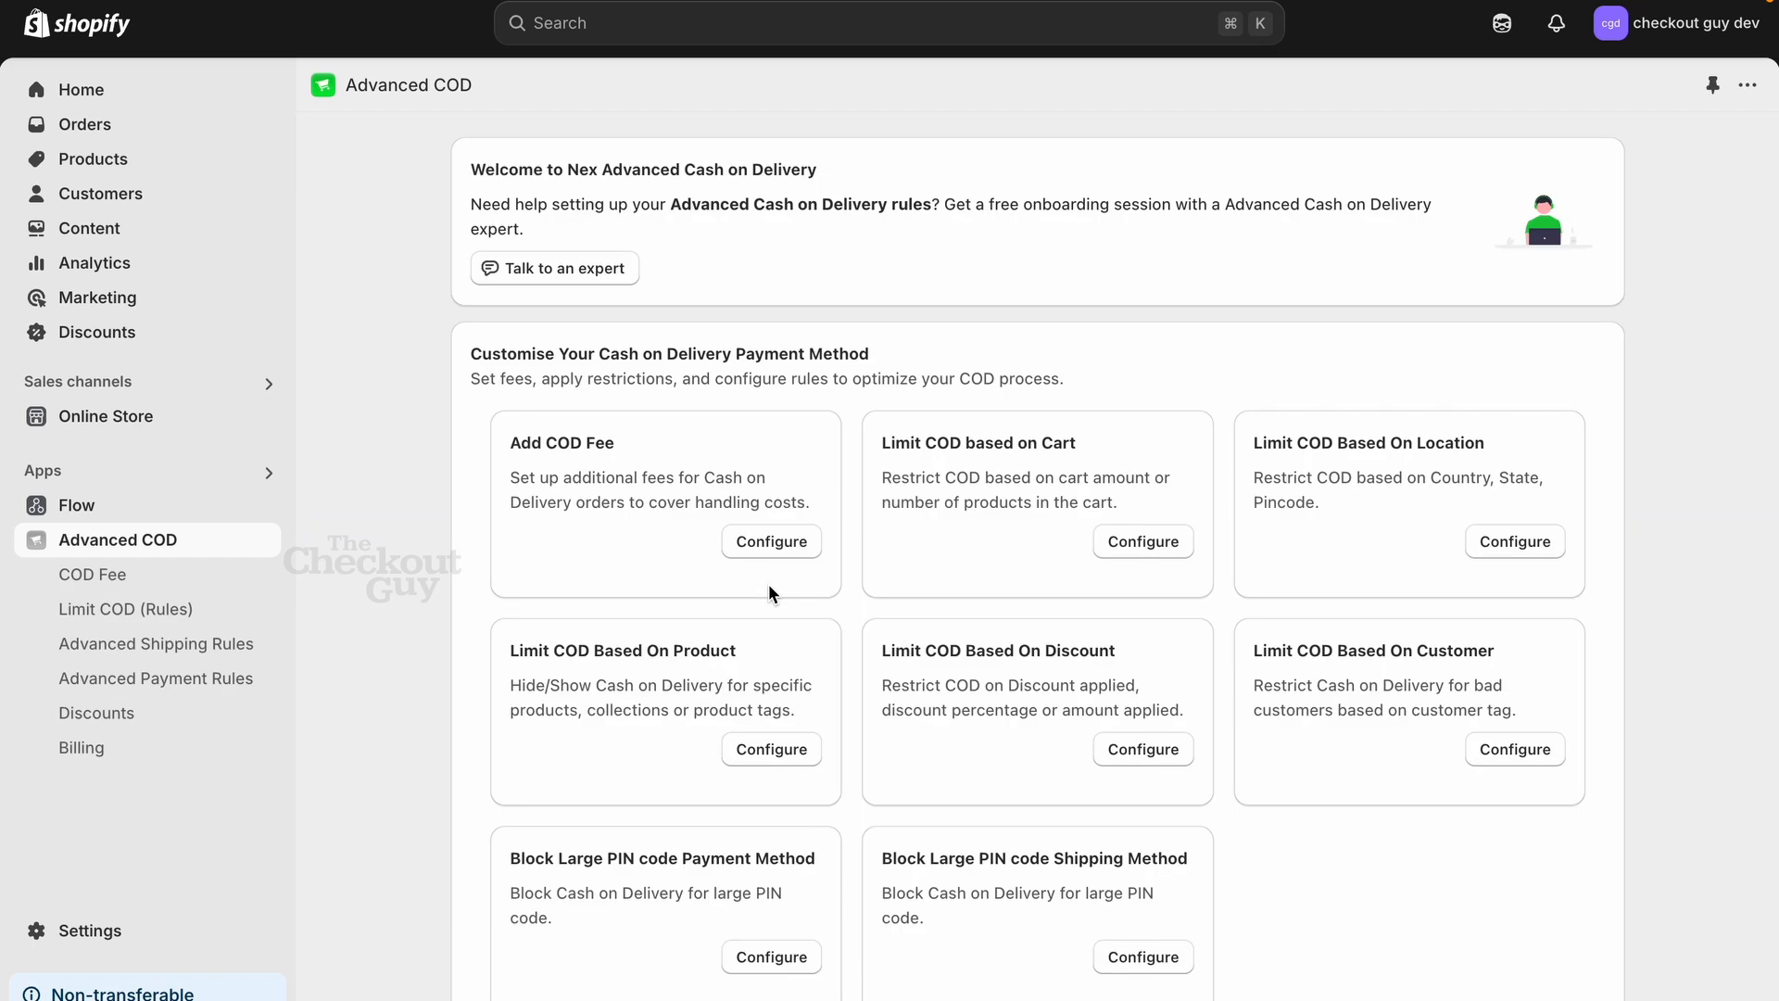
{"action": "left_click", "coordinate": [208, 608]}
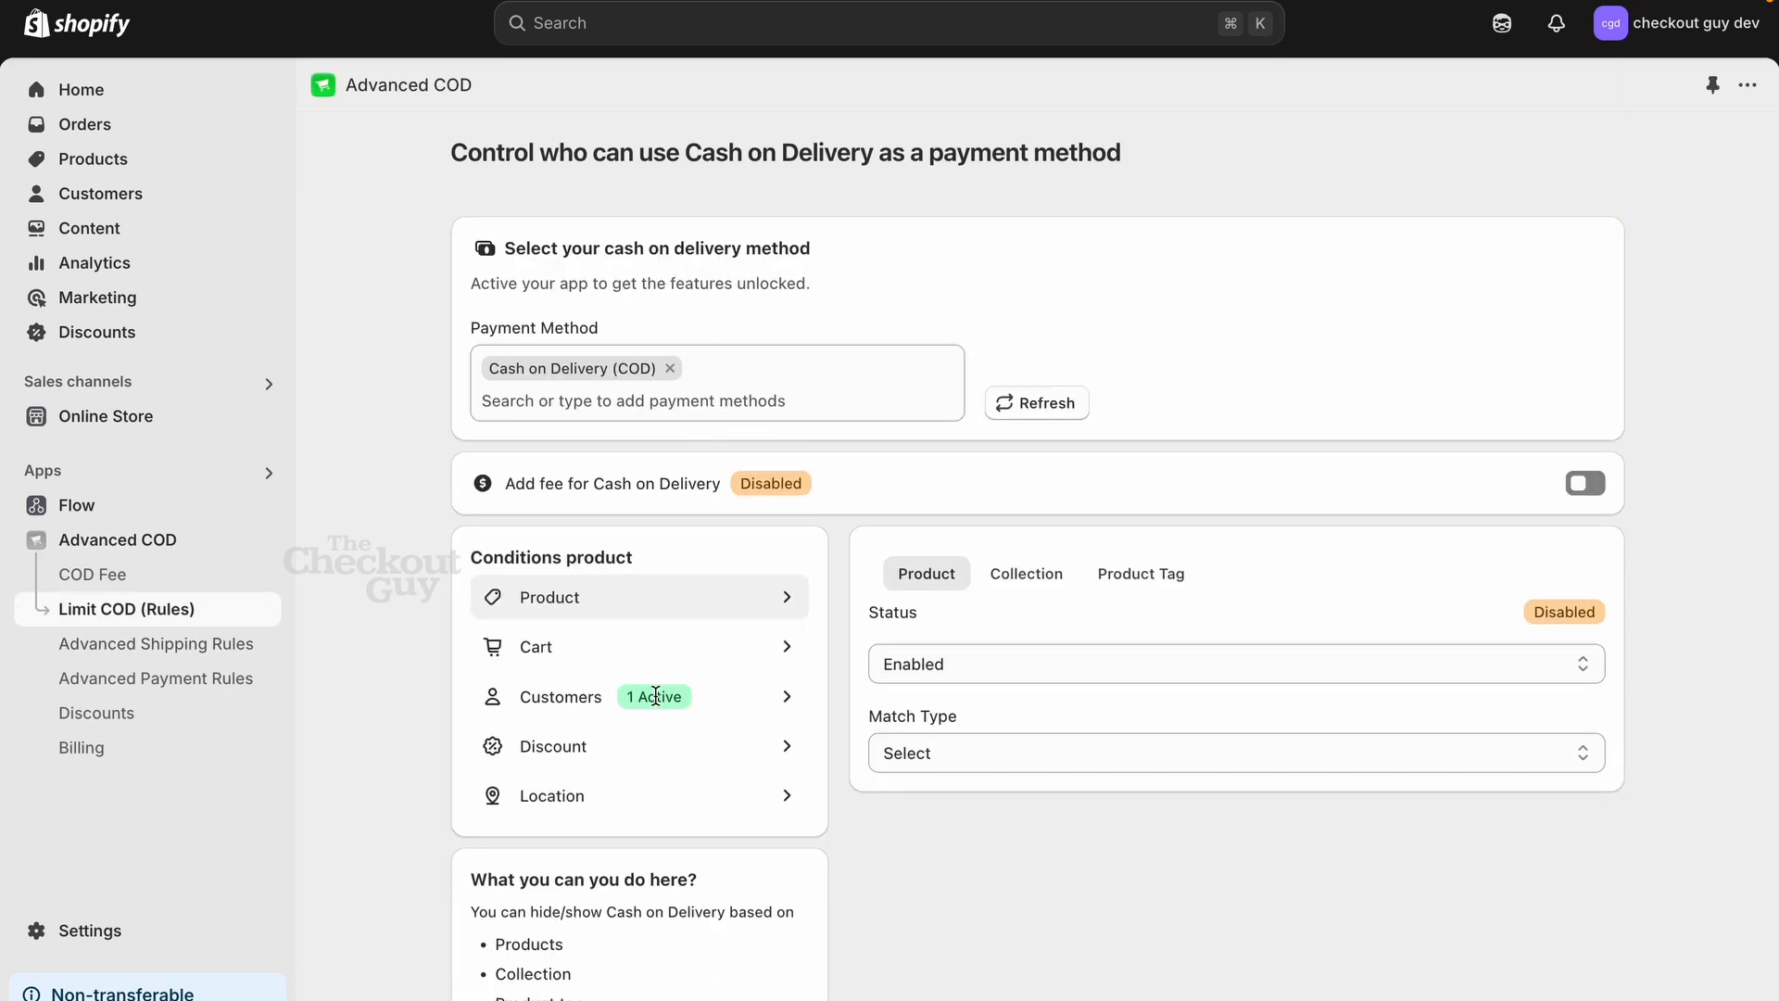
{"action": "left_click", "coordinate": [656, 696]}
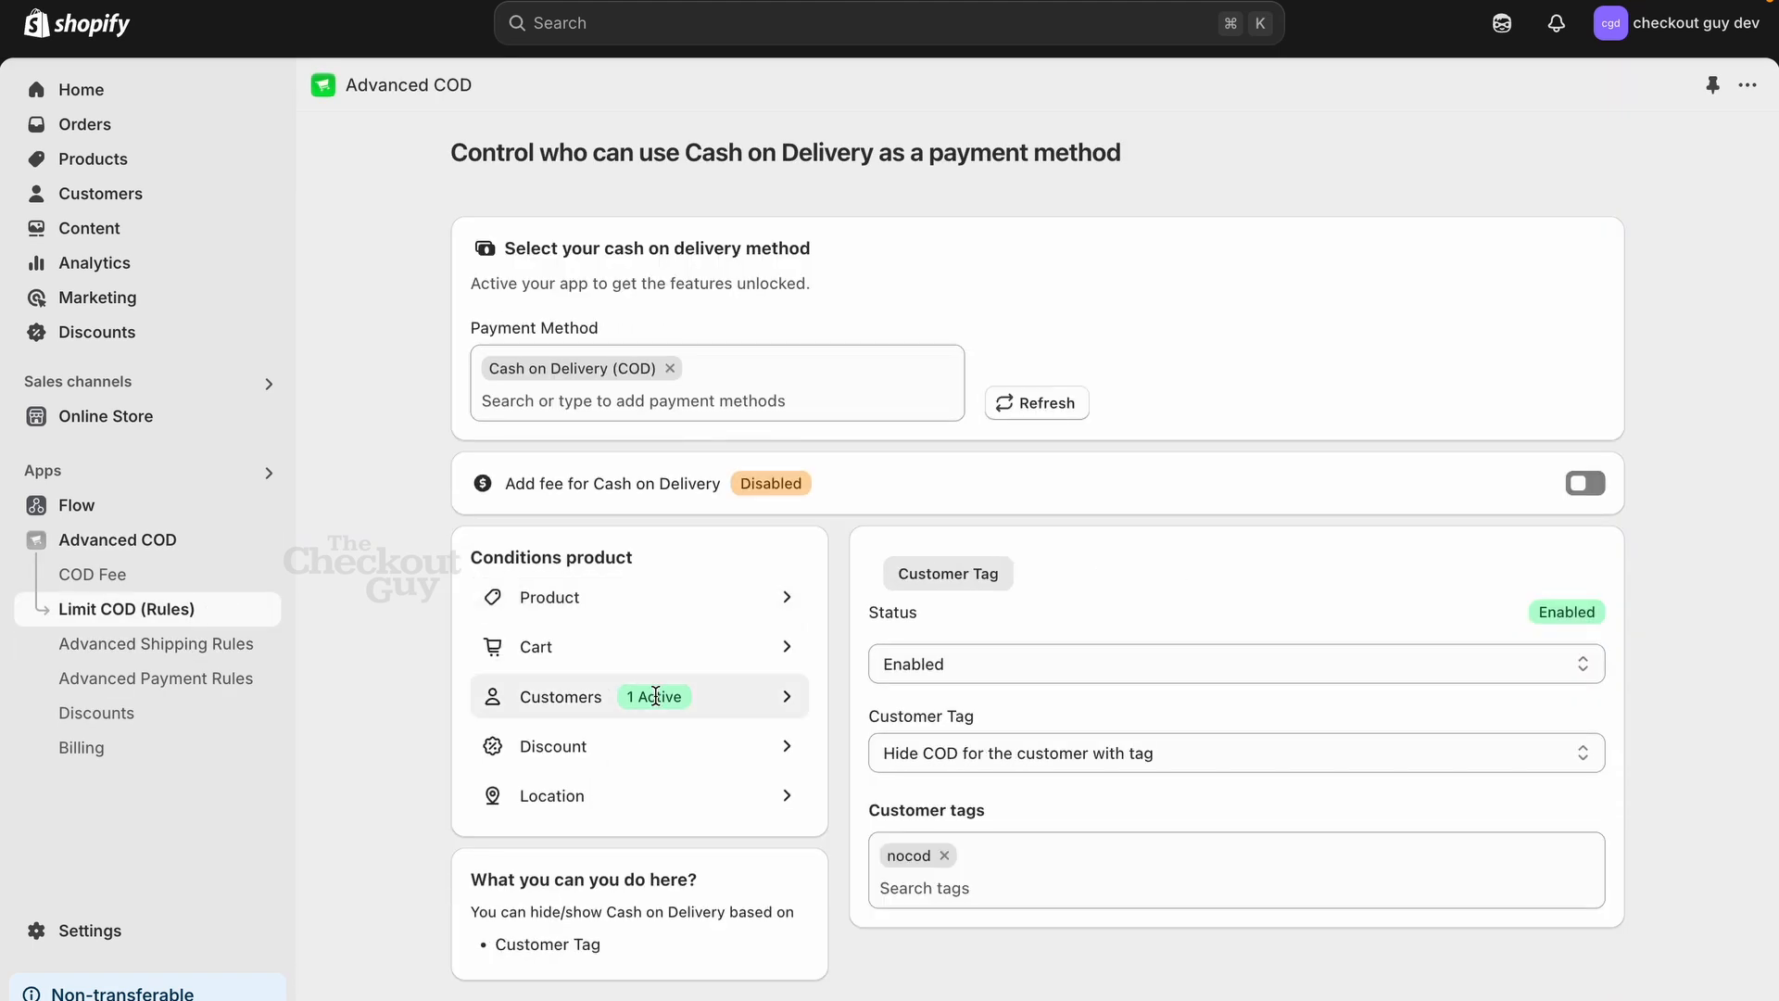